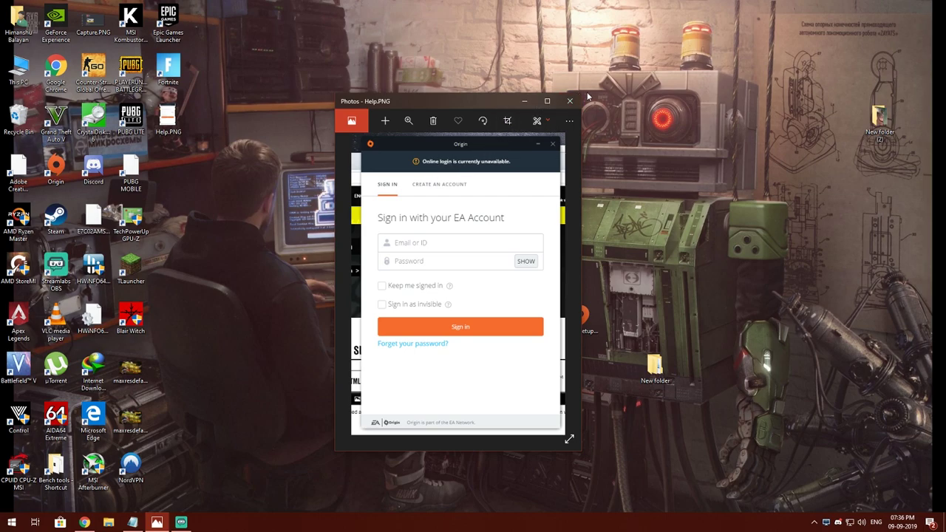
Enlarge the Photos window showing Help.PNG, Origin's 'Online login is currently unavailable' error.
left_click_drag(581, 94, 618, 72)
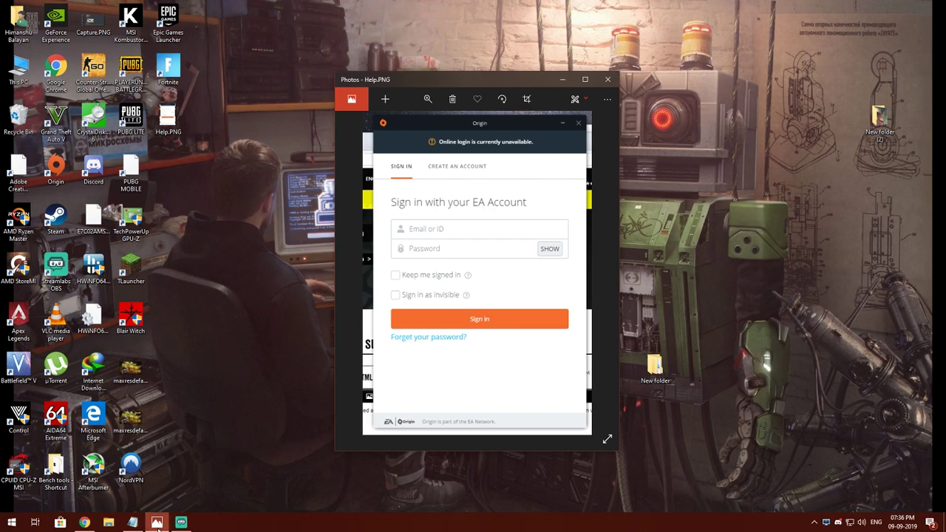
Bring the Notepad list of Origin fix steps into view, then open This PC.
left_click(134, 522)
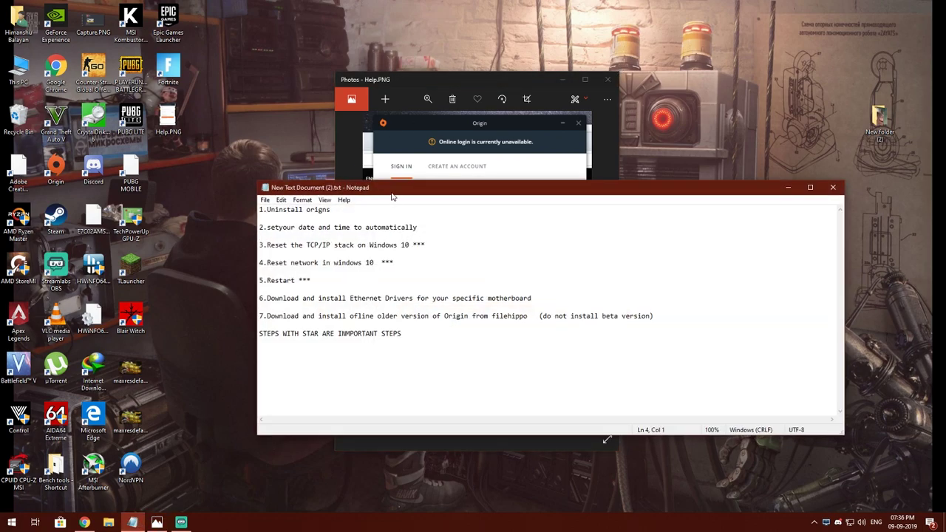
left_click_drag(392, 194, 231, 170)
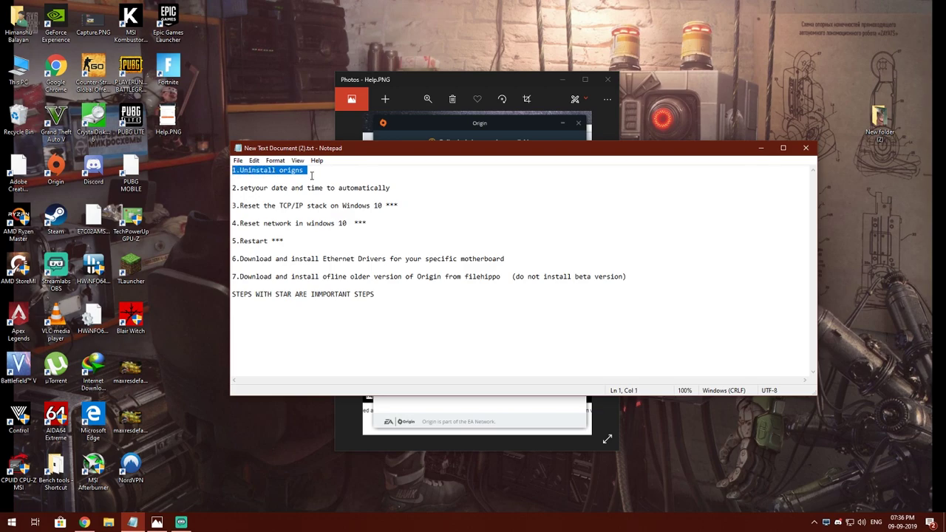
double_click(20, 70)
Find Origin in the installed apps list to show its uninstall option, then close Settings.
left_click(303, 94)
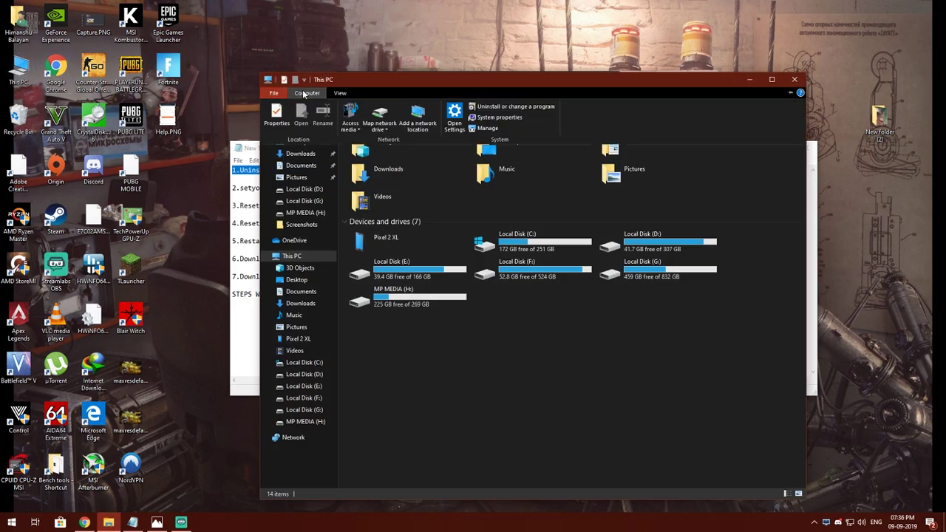
left_click(505, 108)
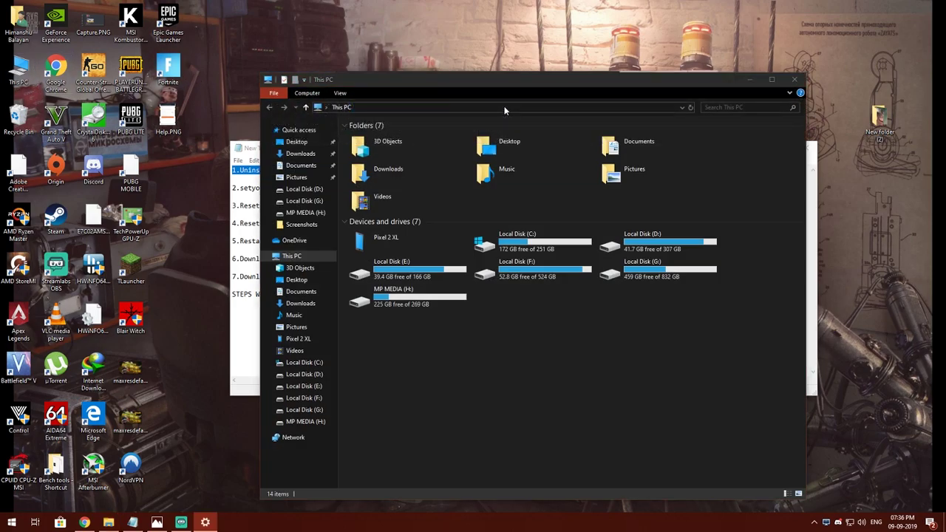
scroll(616, 405, "down", 20)
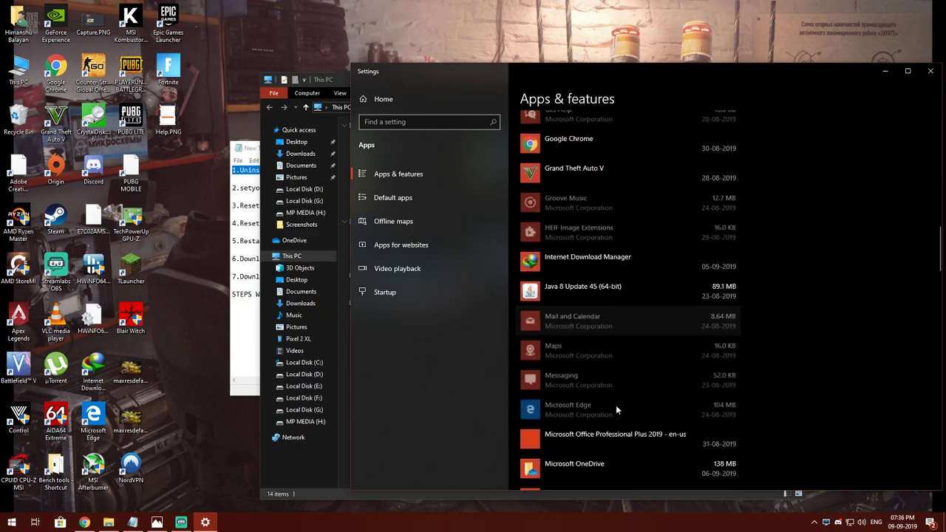
scroll(615, 405, "down", 10)
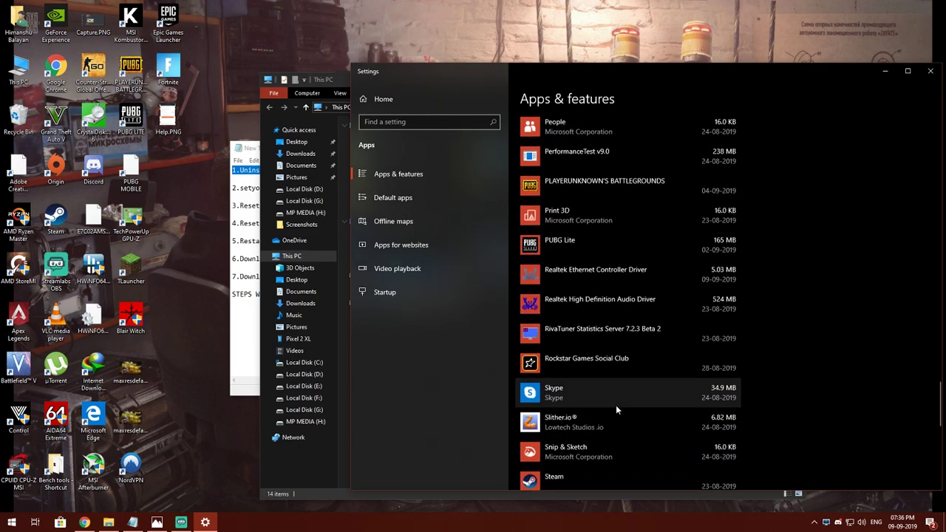
scroll(605, 218, "down", 8)
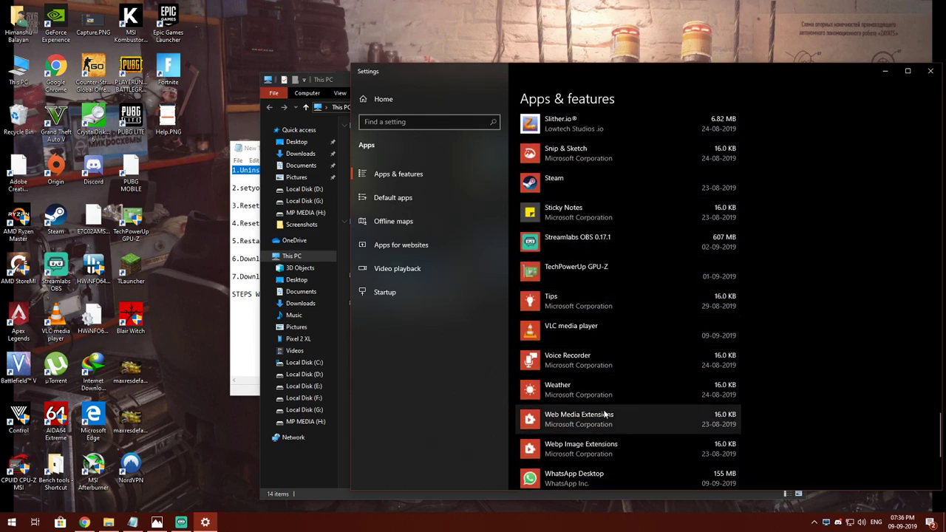
scroll(621, 415, "down", 3)
scroll(597, 301, "up", 6)
left_click(588, 295)
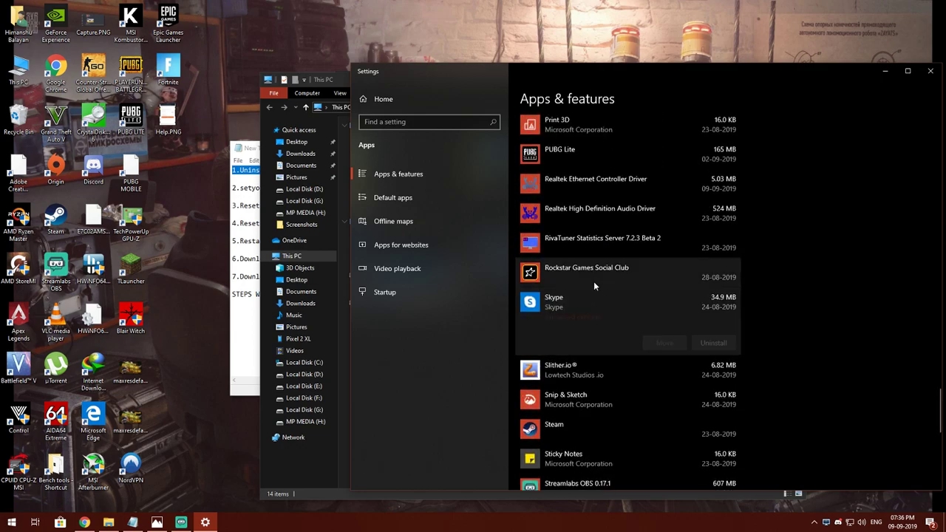
scroll(594, 281, "up", 5)
scroll(593, 280, "down", 3)
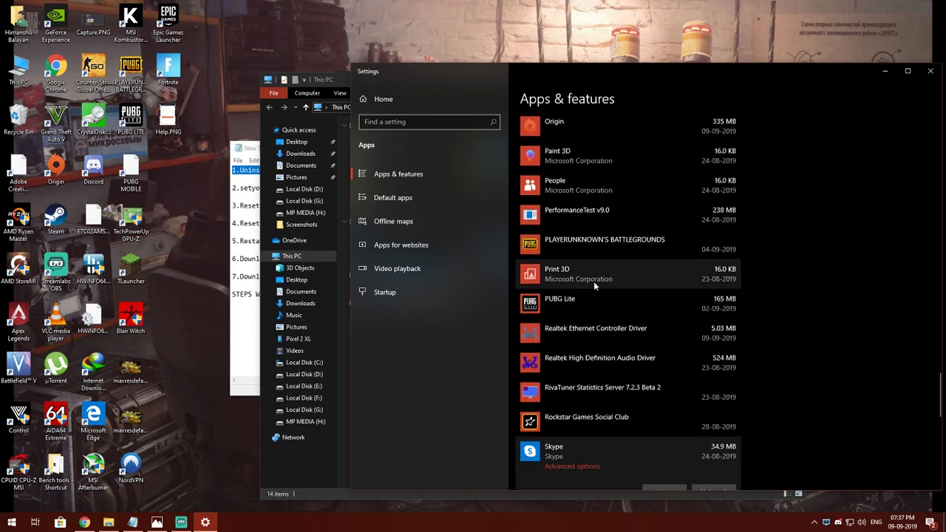
scroll(577, 264, "up", 3)
left_click(576, 280)
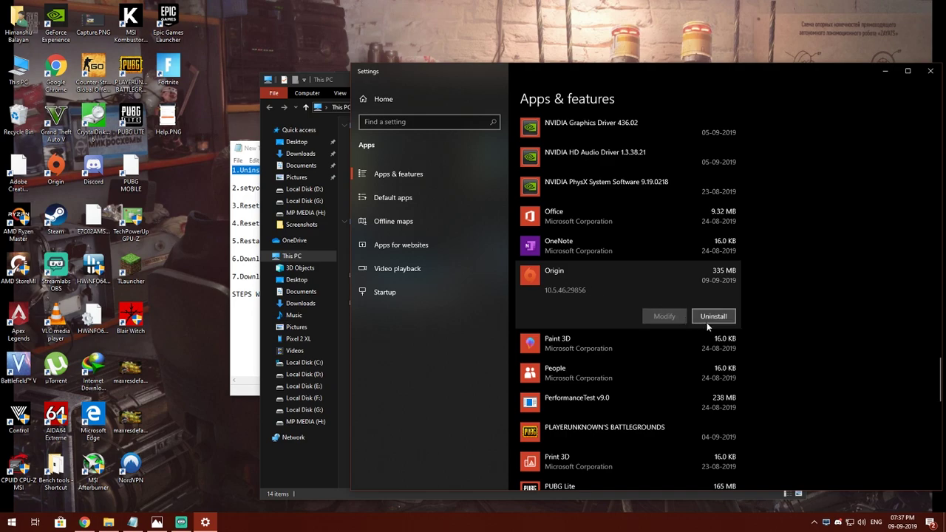
left_click(930, 70)
Close This PC and confirm automatic time and time zone are both On in Date & time settings.
left_click(794, 79)
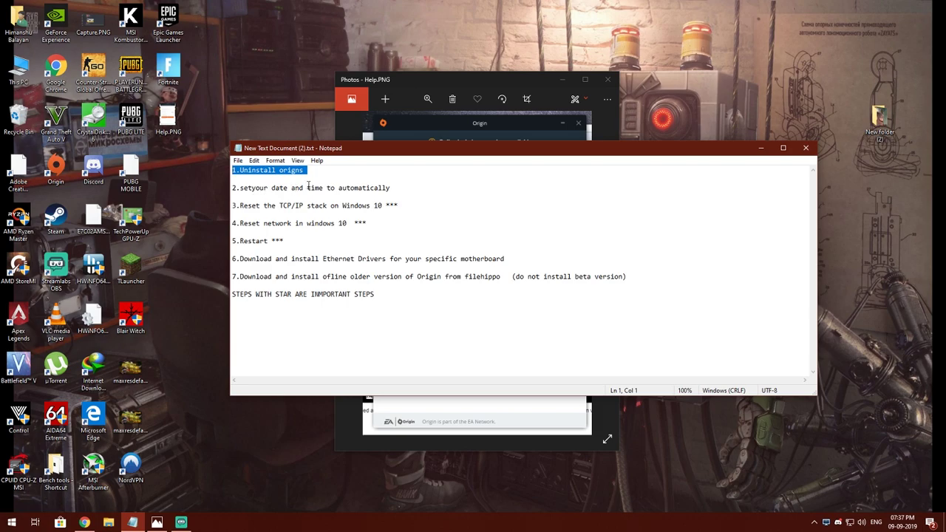
left_click_drag(416, 190, 230, 190)
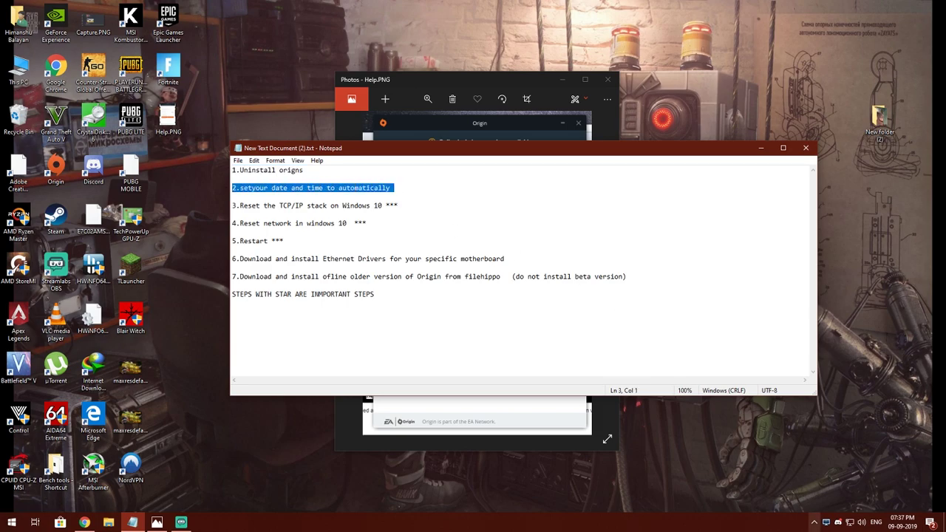
right_click(902, 522)
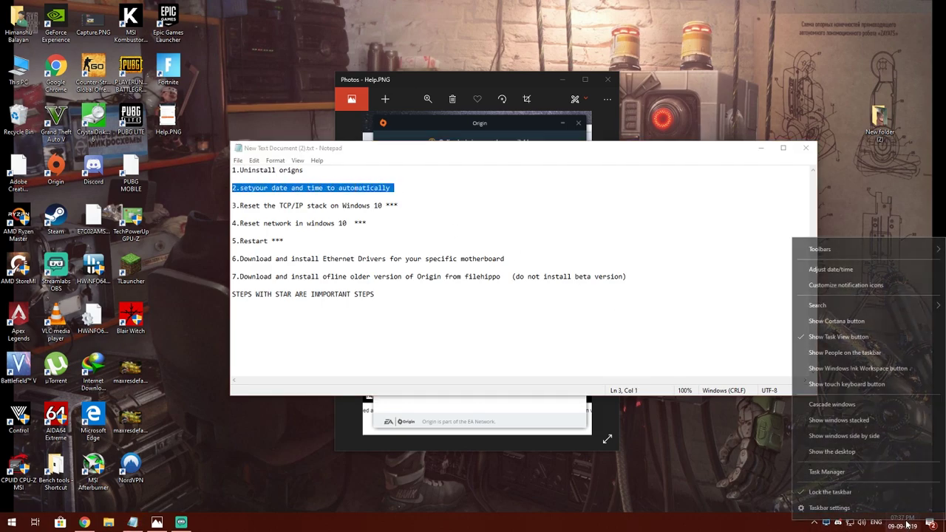
left_click(842, 271)
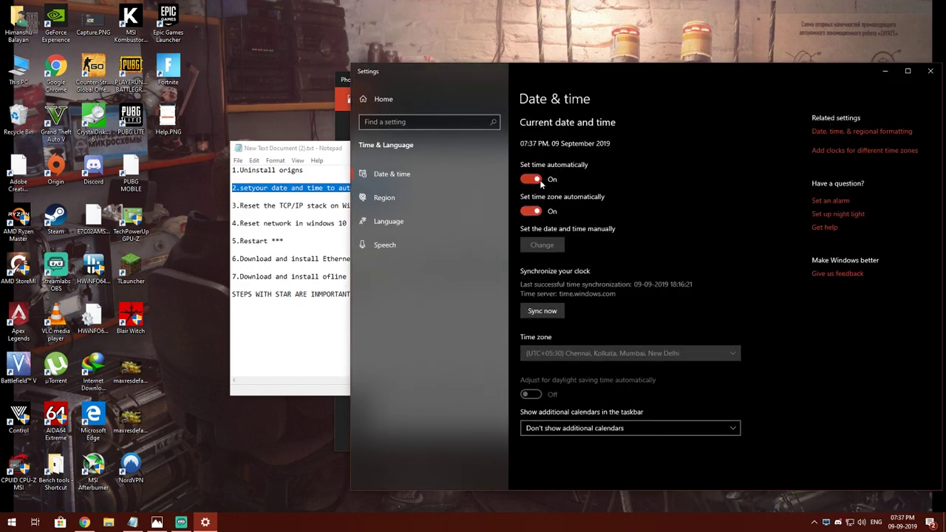
left_click(930, 71)
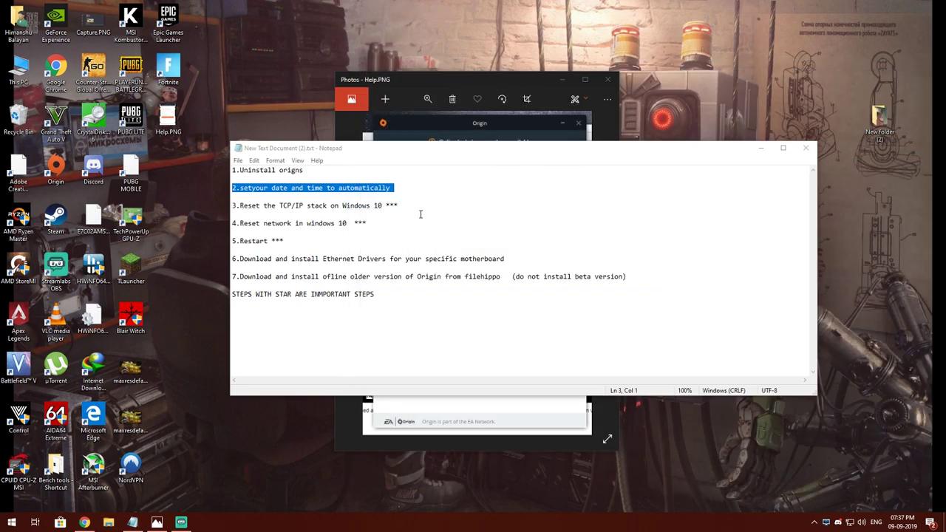
Open the Windows Central TCP/IP reset article and highlight 'cmd' and 'Run as administrator' in step 2.
mouse_move(132, 522)
left_click(85, 522)
left_click(47, 6)
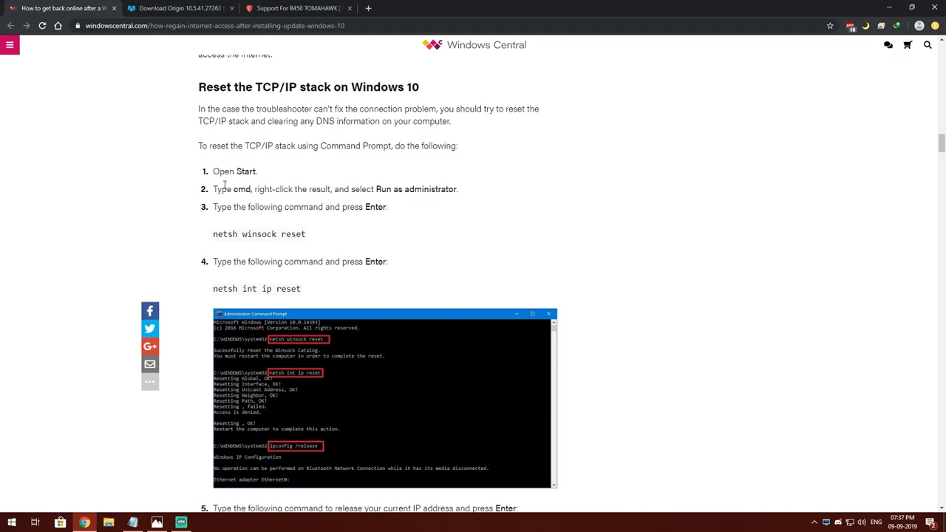
left_click_drag(373, 190, 454, 190)
left_click_drag(235, 189, 265, 190)
left_click_drag(379, 189, 460, 190)
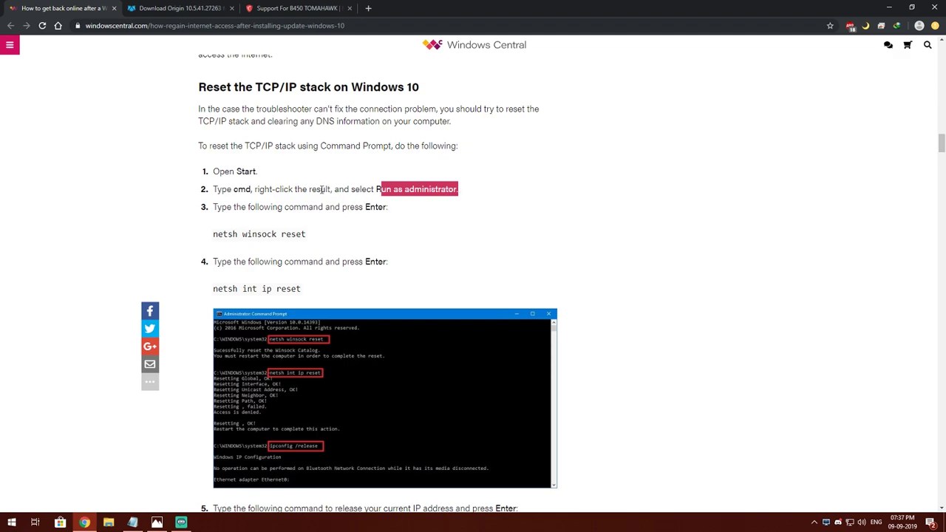
Launch Command Prompt as administrator and place it beside the article's steps.
key("super")
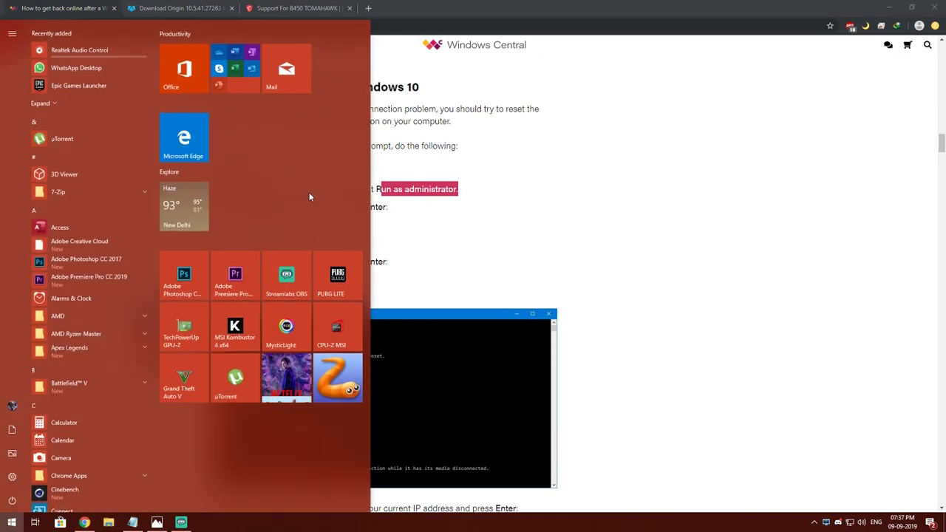
key("super")
key("super")
type("cmd")
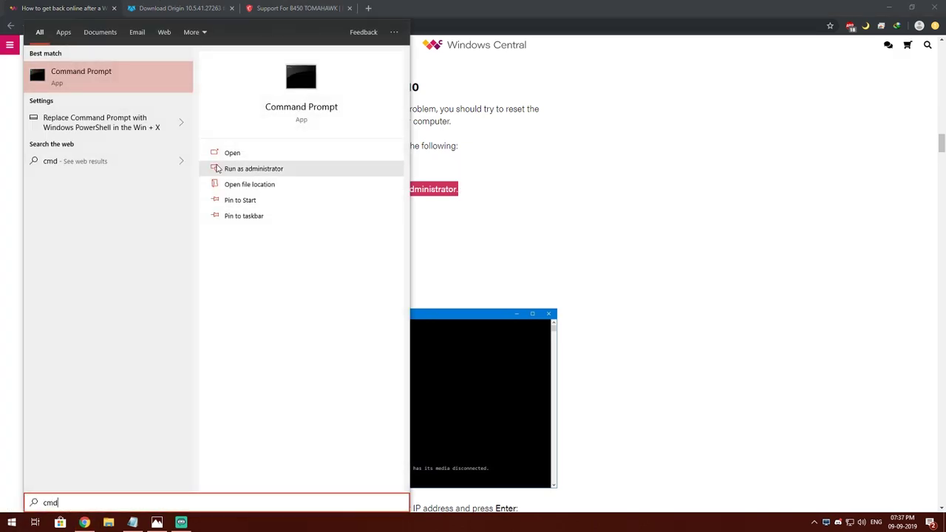
left_click(236, 169)
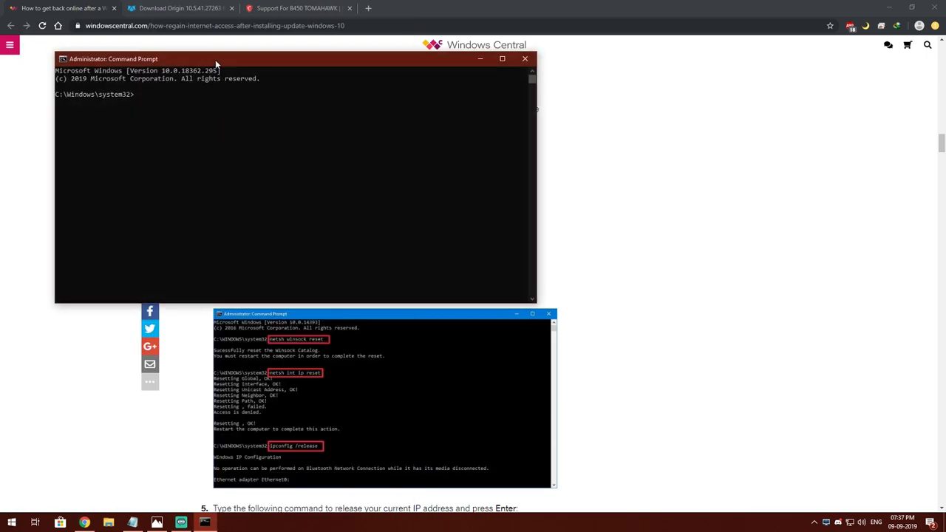
left_click_drag(215, 60, 602, 57)
left_click_drag(924, 104, 808, 102)
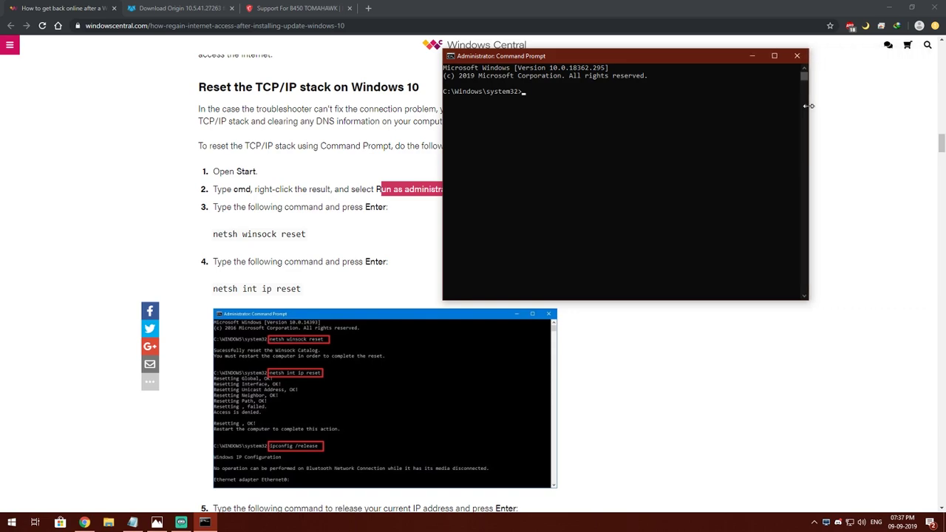
left_click_drag(519, 64, 590, 72)
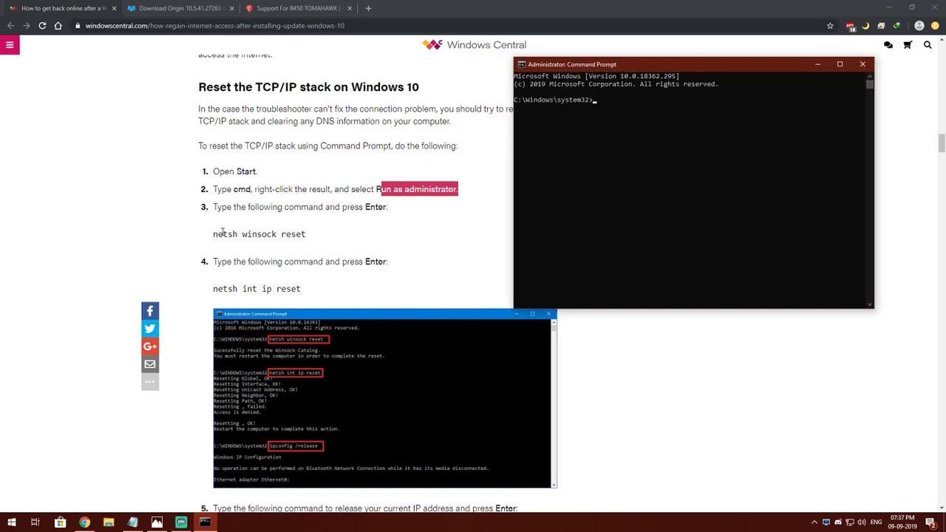
Copy 'netsh int ip reset' from the article and paste it into the admin prompt.
left_click_drag(213, 233, 304, 238)
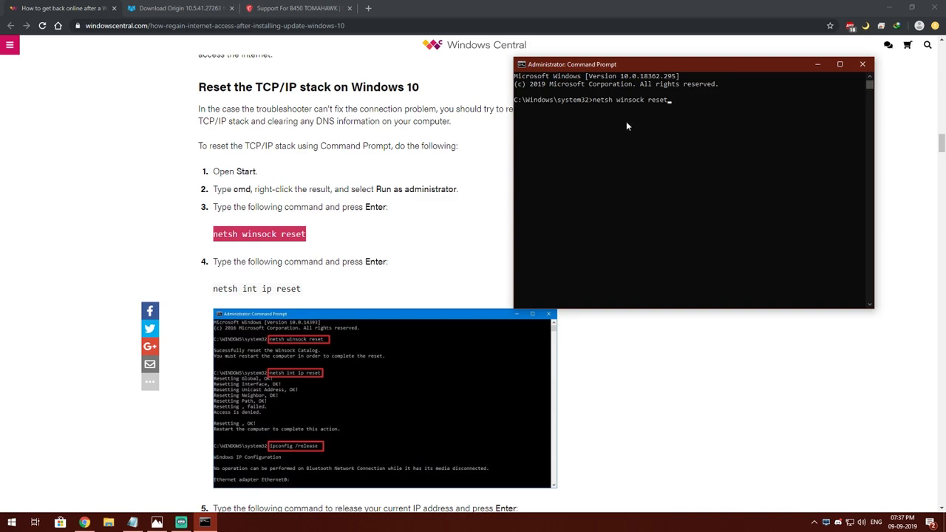
left_click(390, 233)
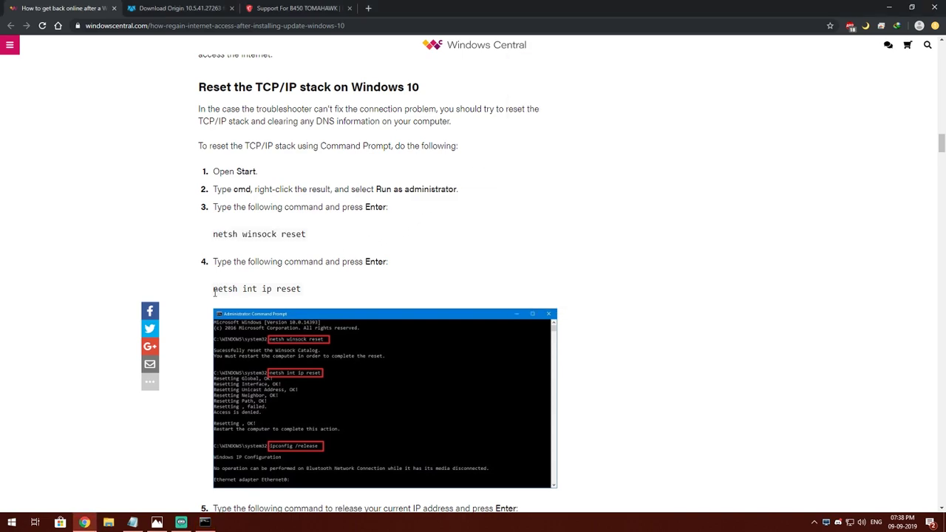
left_click_drag(214, 292, 304, 293)
key("ctrl+c")
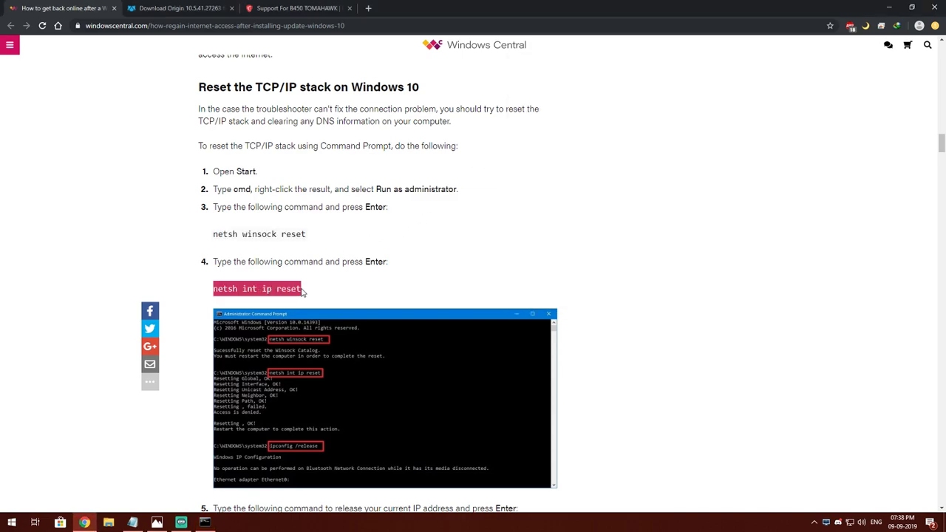
left_click(205, 523)
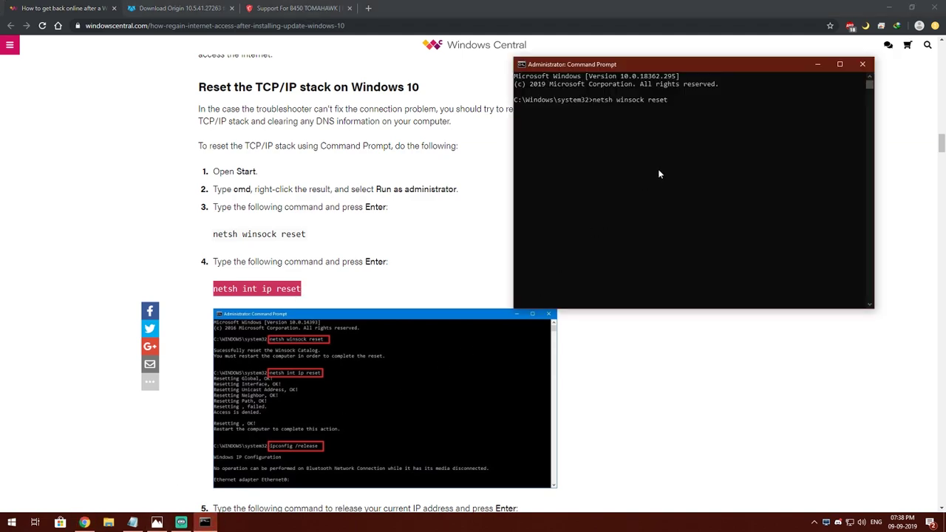
key("BackSpace")
key("BackSpace")
key("BackSpace")
key("BackSpace")
key("BackSpace")
key("BackSpace")
key("BackSpace")
key("BackSpace")
key("BackSpace")
key("BackSpace")
key("BackSpace")
key("BackSpace")
key("BackSpace")
key("BackSpace")
key("BackSpace")
key("BackSpace")
key("BackSpace")
key("BackSpace")
key("BackSpace")
key("ctrl+v")
Review the ipconfig release and renew commands further down the article.
left_click(368, 270)
scroll(384, 294, "down", 3)
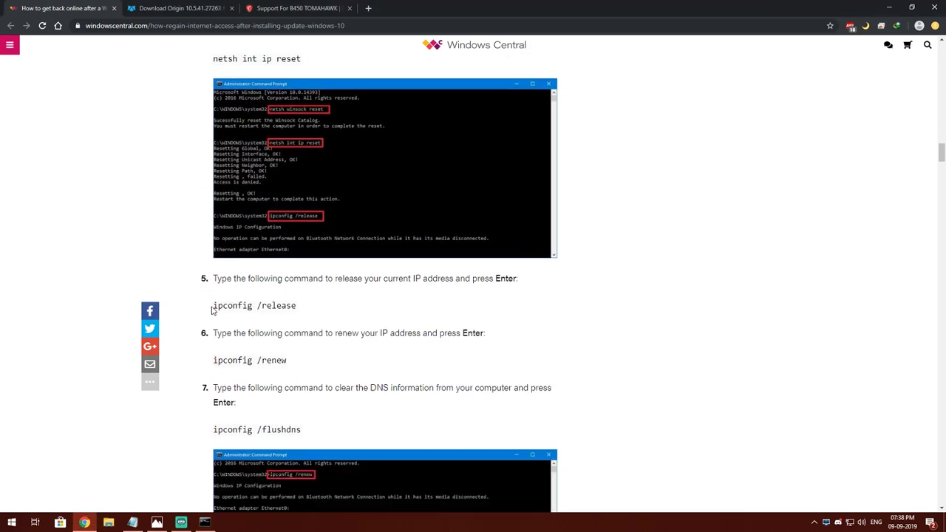
left_click_drag(216, 306, 317, 308)
left_click_drag(218, 360, 306, 356)
left_click(273, 386)
scroll(273, 386, "down", 3)
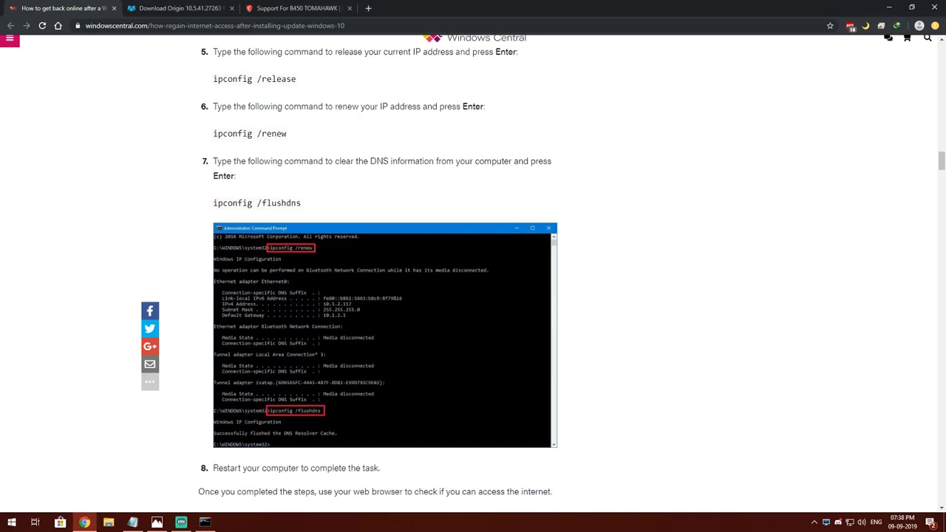
scroll(370, 370, "down", 3)
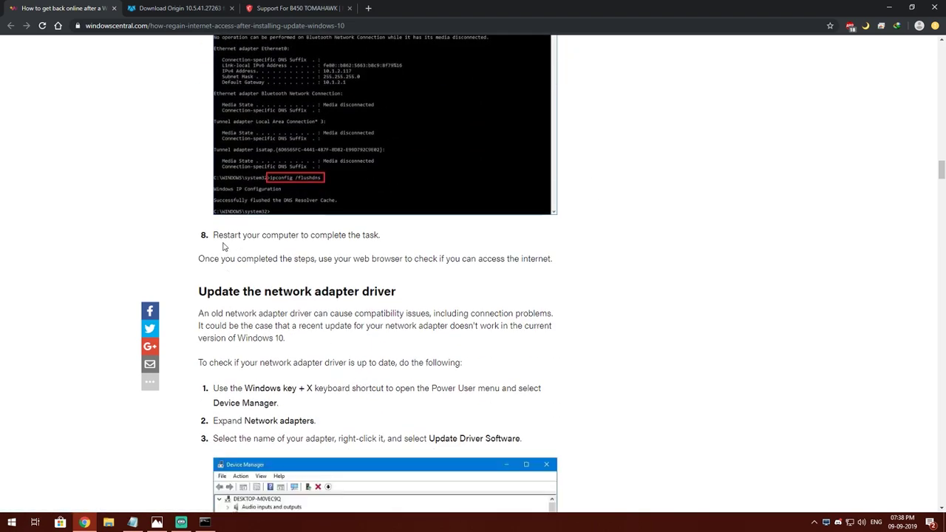
Mark the 'Reset network' step in the Notepad fix list.
left_click(132, 522)
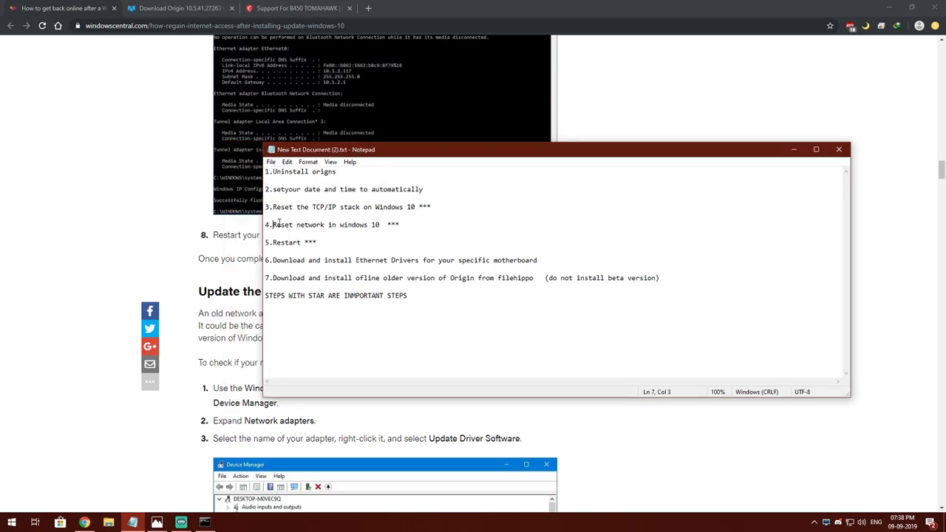
left_click_drag(272, 225, 400, 225)
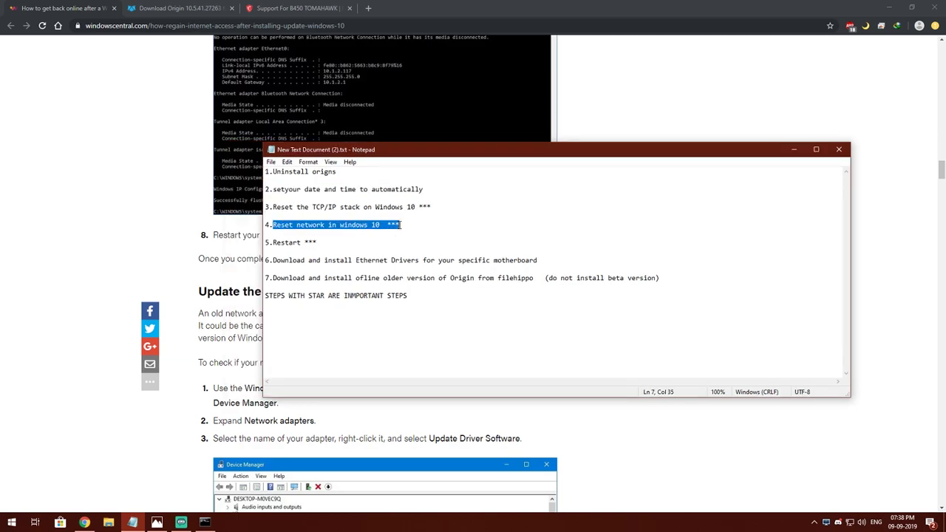
left_click(12, 523)
Go to Settings > Network & Internet > Status and open the Network reset page.
left_click(12, 482)
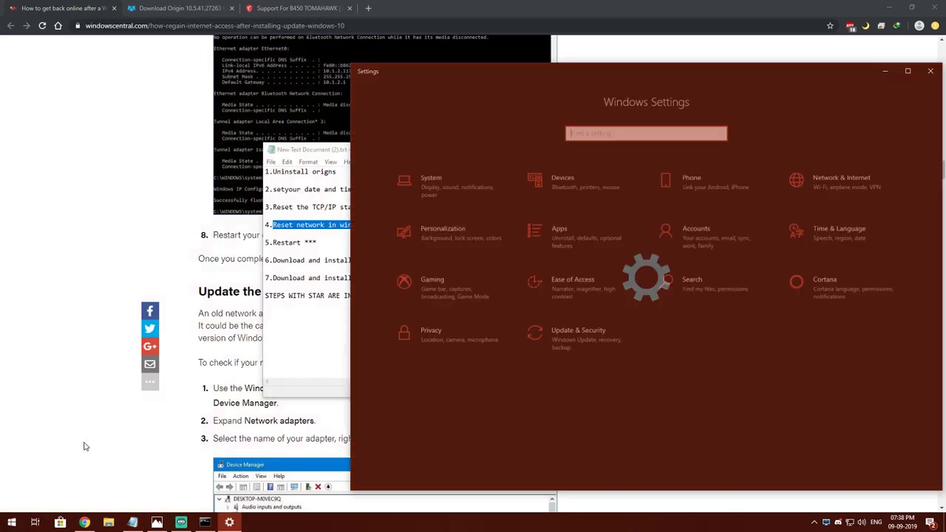
left_click(864, 190)
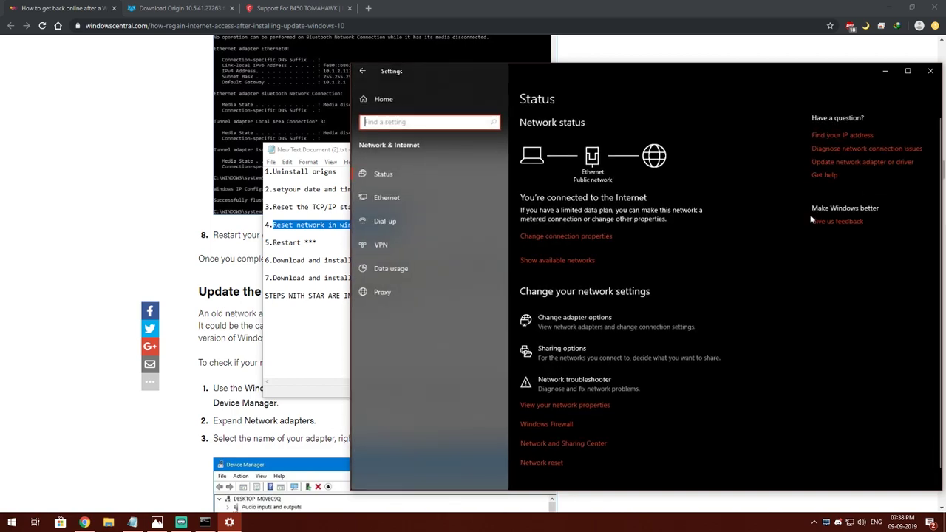
left_click(543, 463)
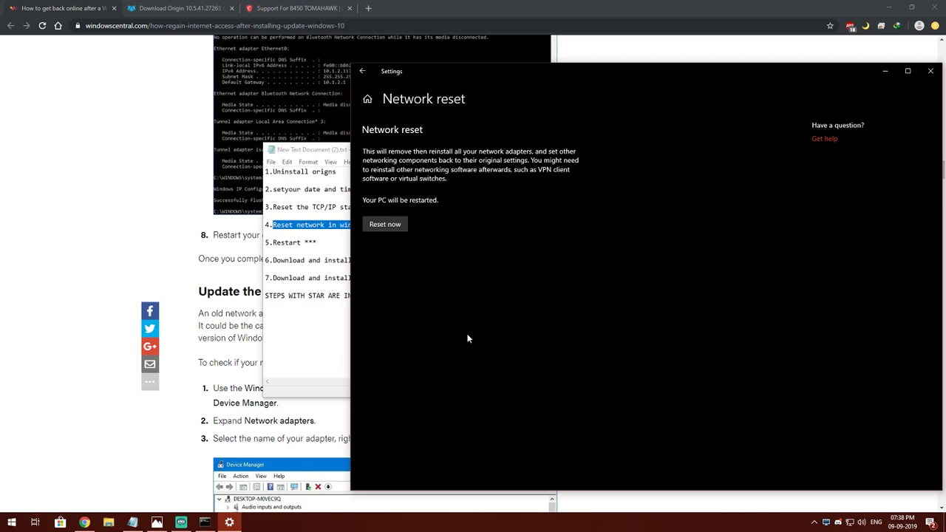
Highlight the 'Restart ***' step and the starred-steps note in the Notepad fix list.
left_click(326, 248)
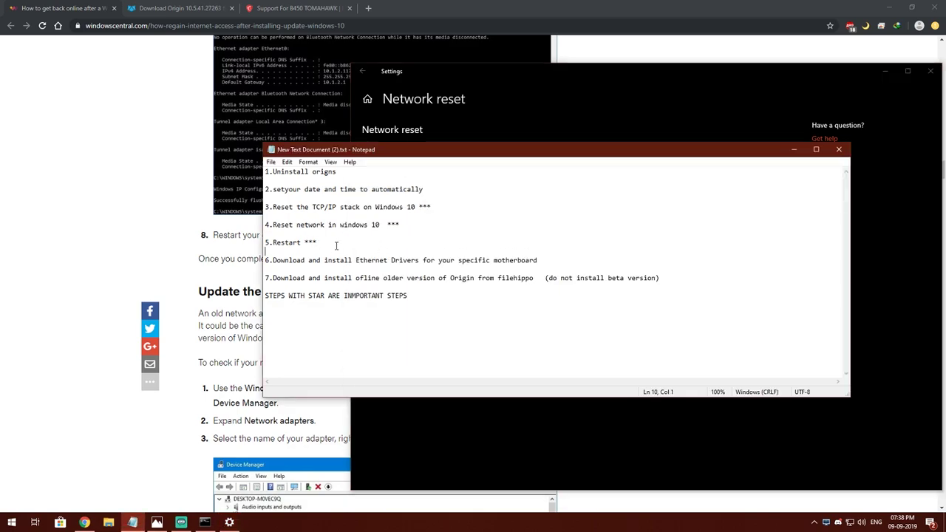
left_click_drag(326, 248, 275, 248)
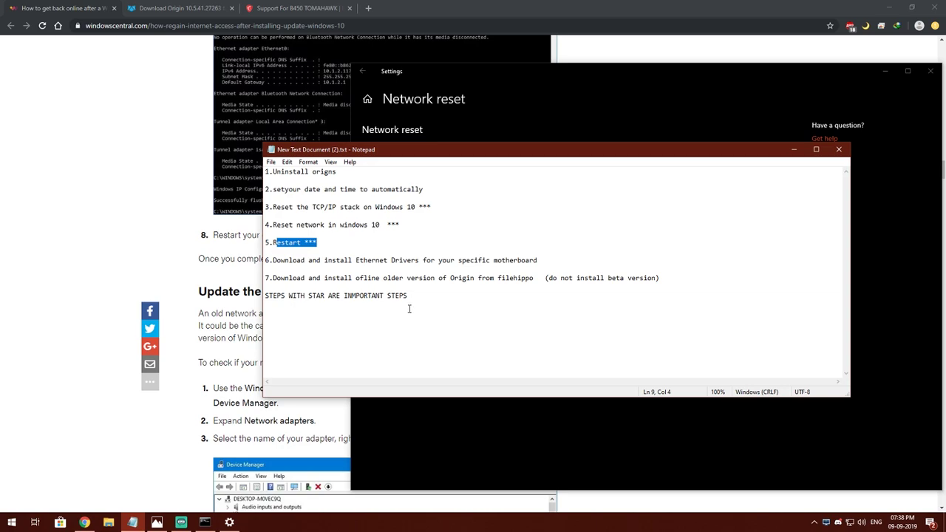
left_click_drag(411, 296, 264, 299)
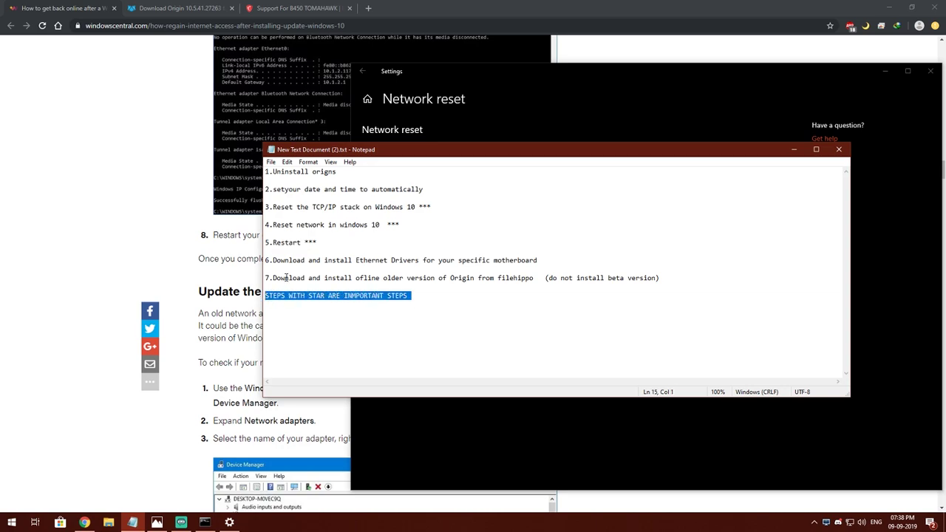
left_click_drag(320, 245, 270, 246)
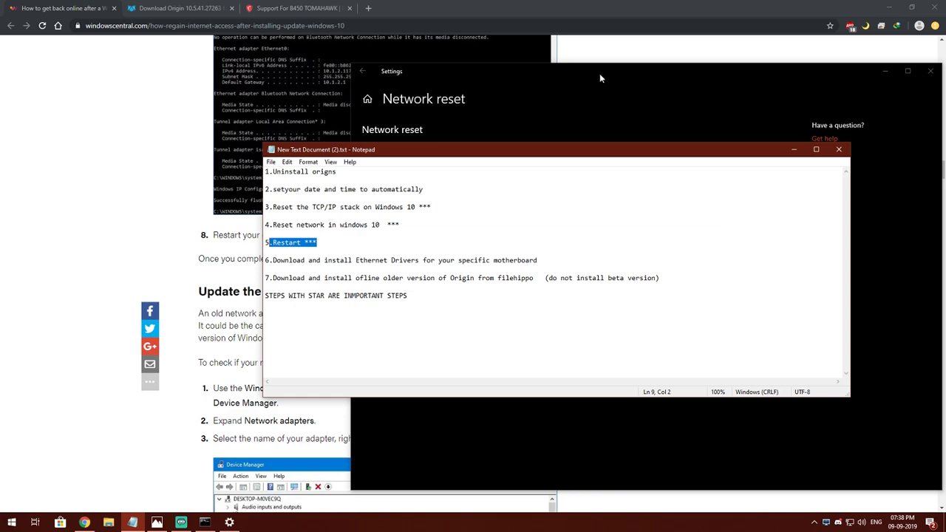
left_click(334, 231)
left_click(712, 95)
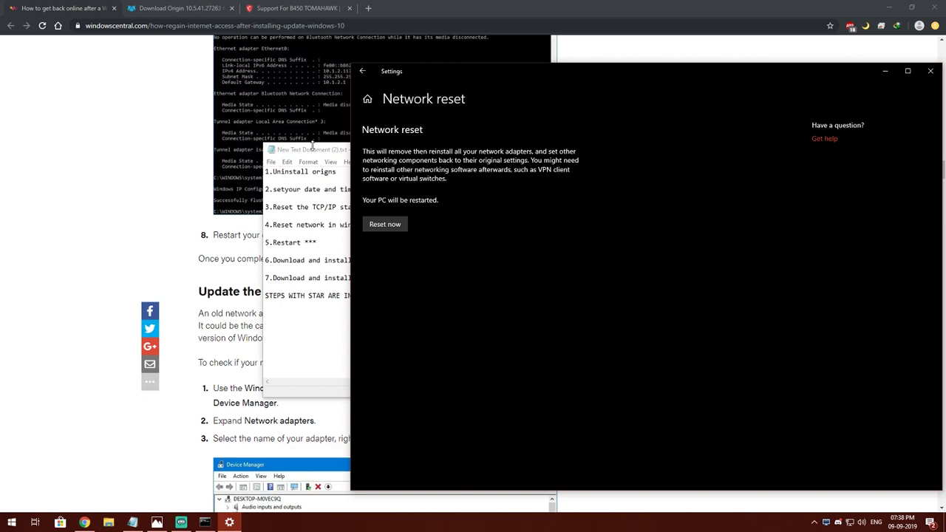
left_click(314, 151)
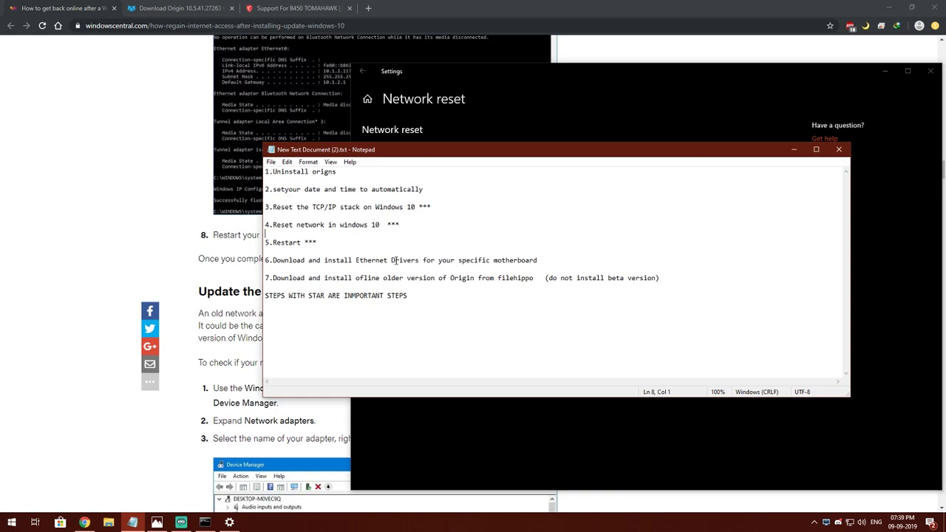
On the B450 TOMAHAWK page, open Driver and expand LAN Drivers to show Realtek PCI-E Ethernet Drivers 10.35.0510.2019.
left_click(290, 8)
scroll(375, 185, "up", 2)
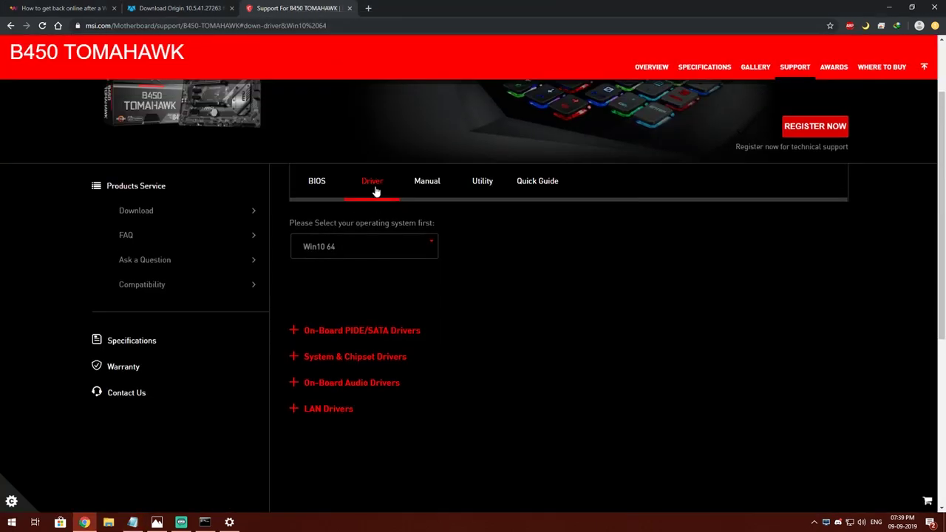
scroll(303, 317, "down", 2)
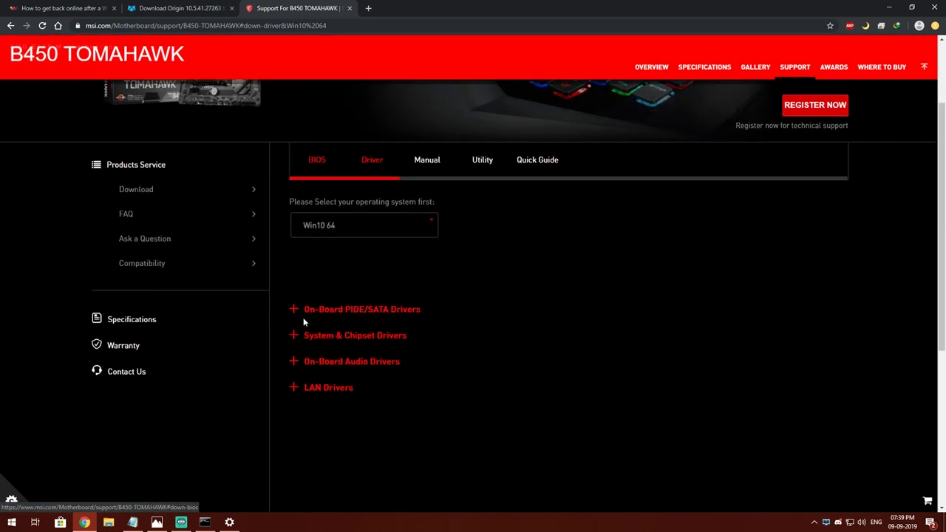
scroll(450, 183, "up", 1)
scroll(449, 183, "up", 1)
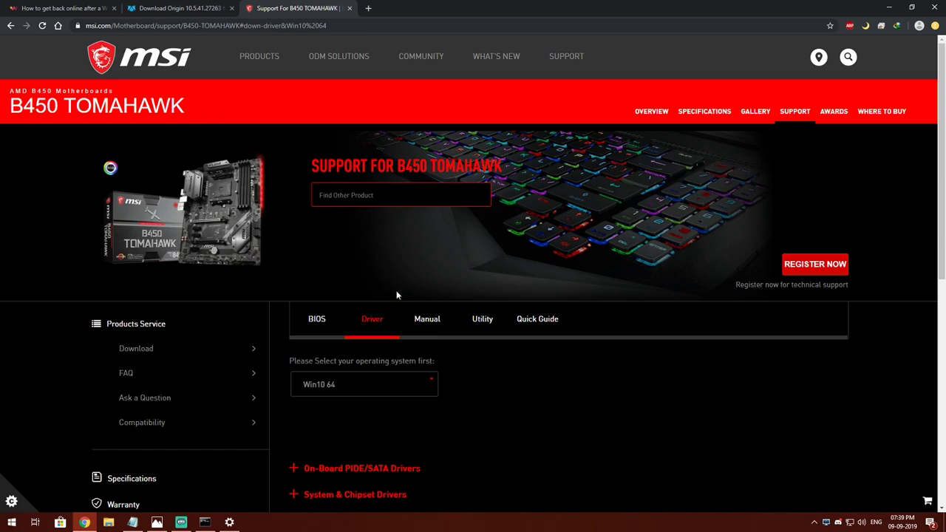
scroll(396, 295, "down", 3)
scroll(372, 214, "up", 1)
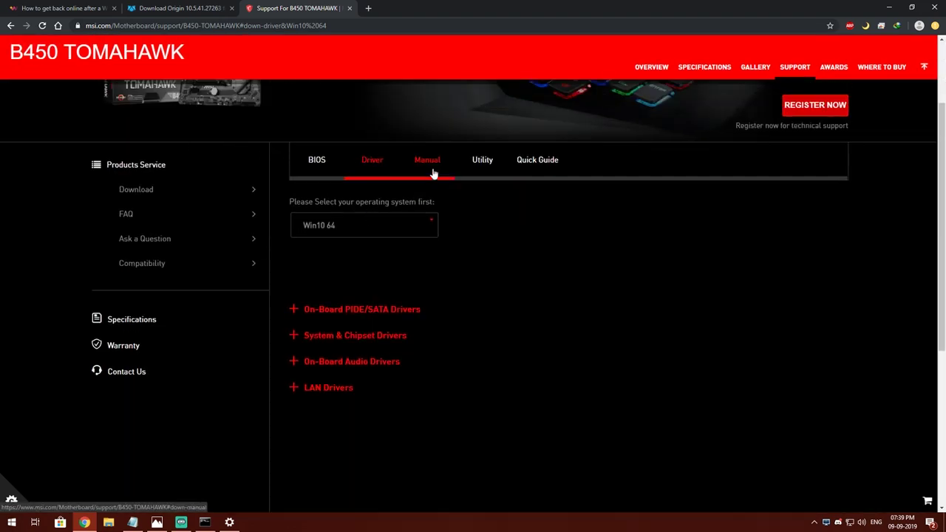
scroll(434, 173, "up", 2)
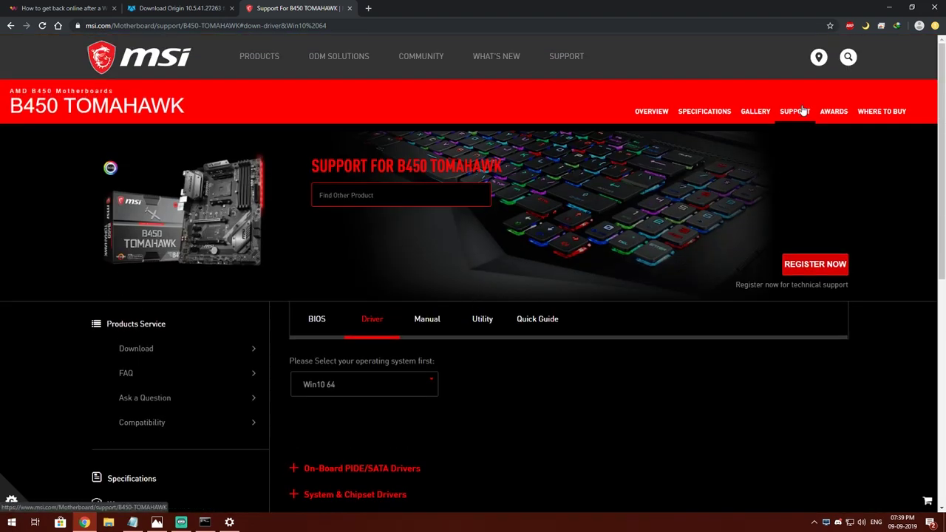
left_click(373, 323)
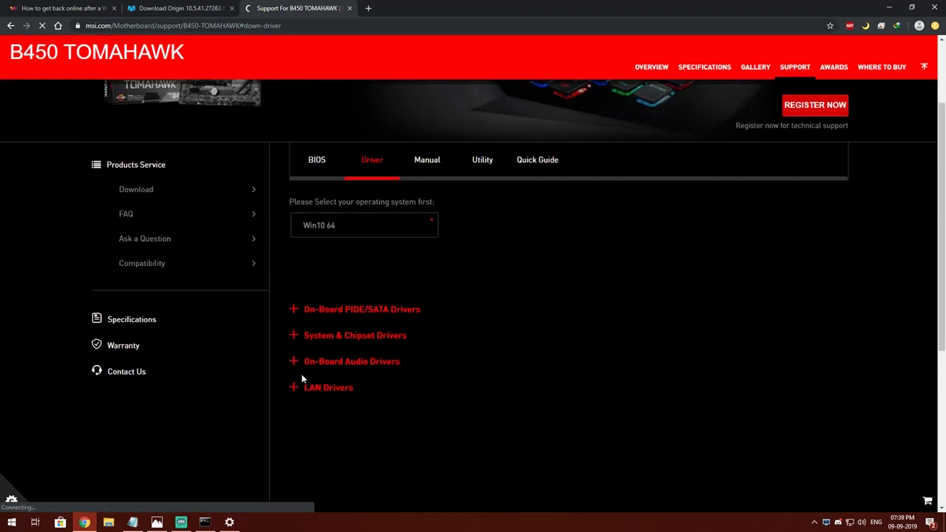
left_click(304, 390)
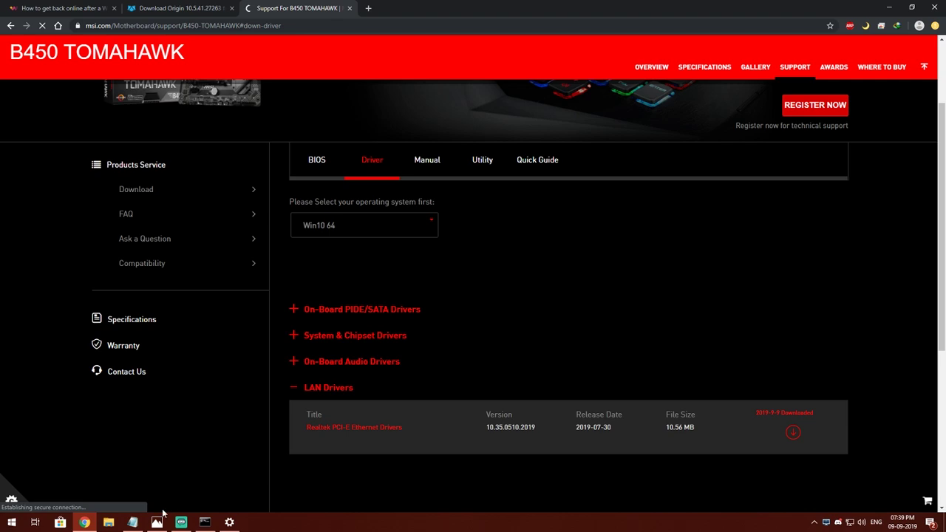
key("super+d")
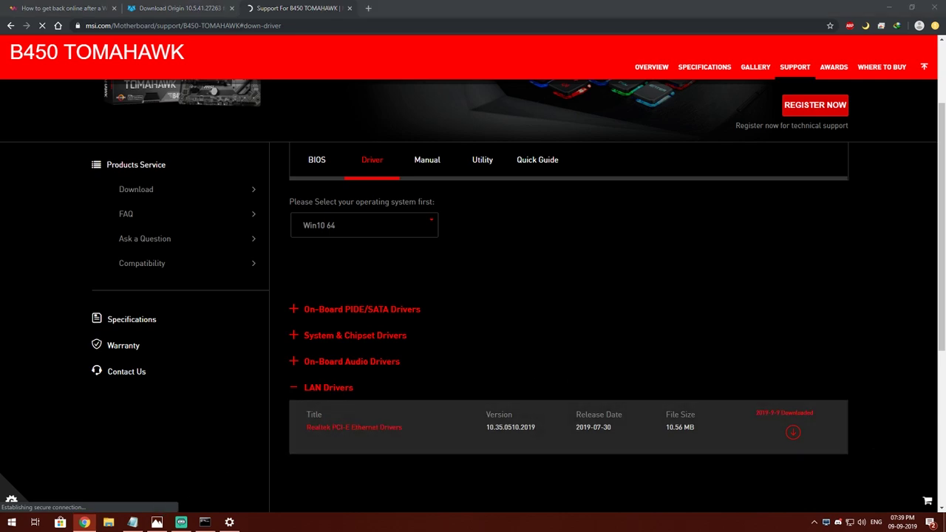
Open New folder > realtek_pcielan_w10 > v10.35.0510.2019 and run setup.exe.
double_click(655, 366)
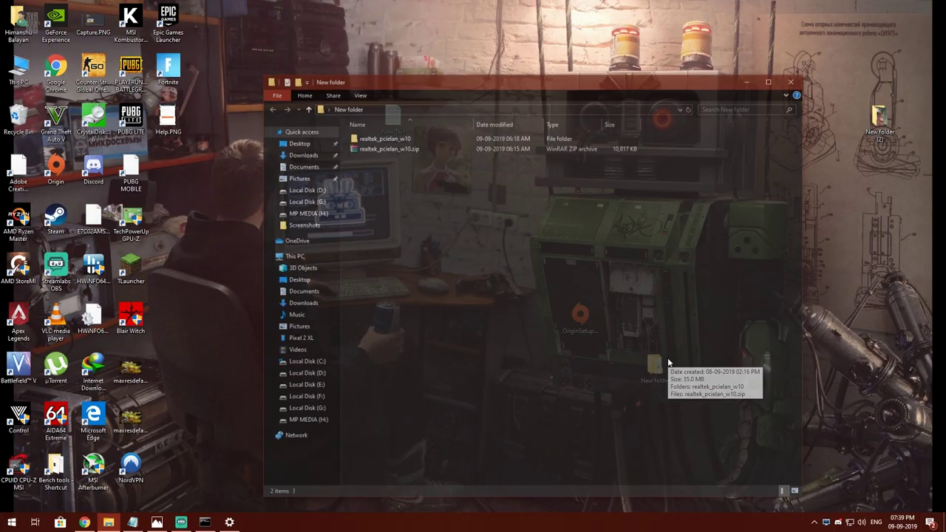
double_click(473, 138)
double_click(410, 137)
scroll(384, 382, "down", 5)
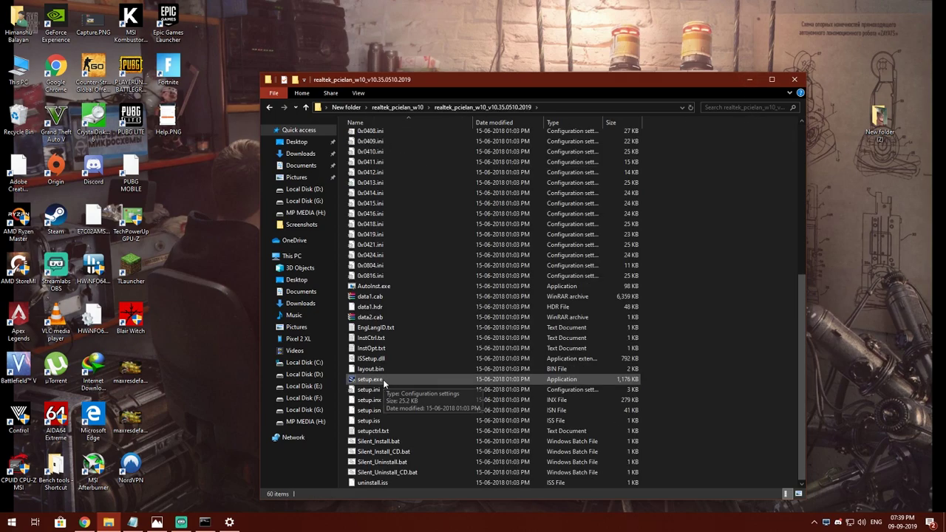
double_click(383, 380)
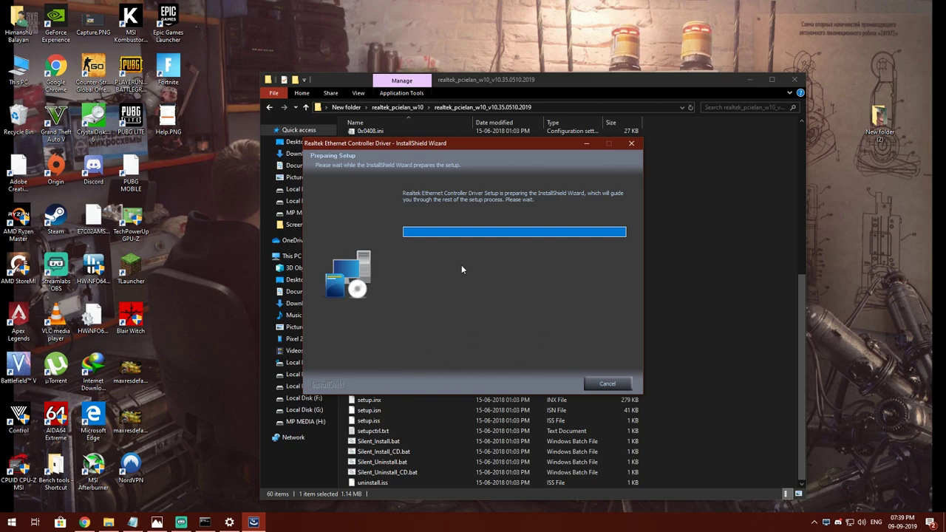
Relaunch setup.exe from the v10.35.0510.2019 folder and start repairing the Realtek Ethernet driver.
left_click(269, 108)
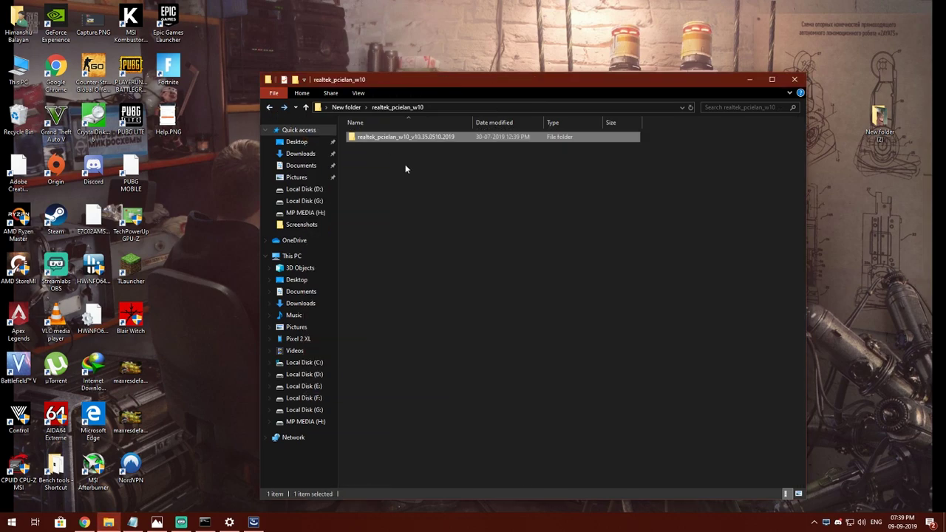
left_click(269, 108)
double_click(391, 136)
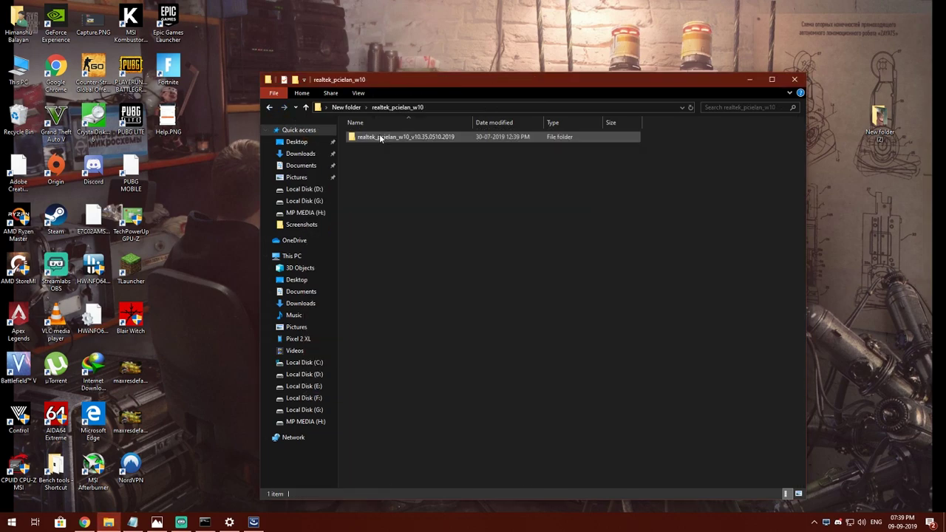
double_click(399, 134)
scroll(488, 310, "down", 8)
left_click(369, 379)
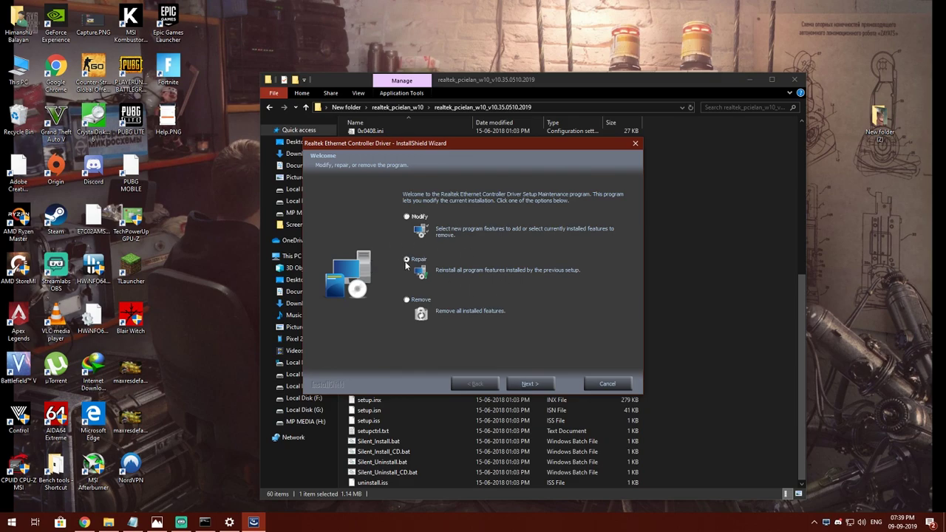
left_click(532, 383)
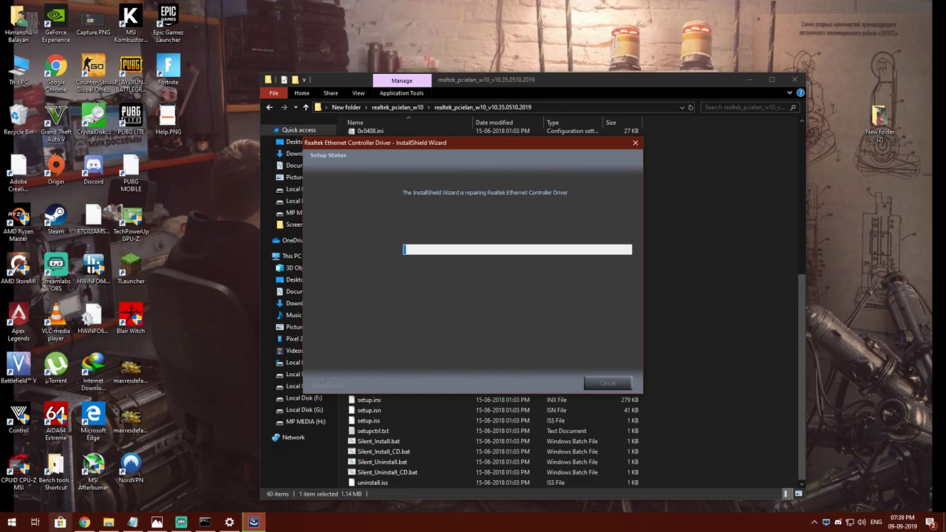
left_click(84, 522)
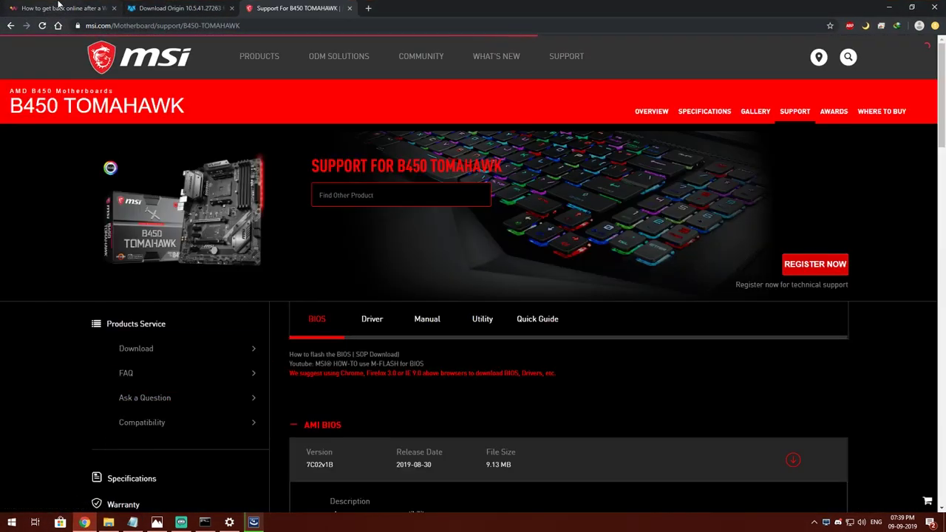
Highlight the 'offline older Origin version' wording in step 7 of the fix list.
left_click(88, 5)
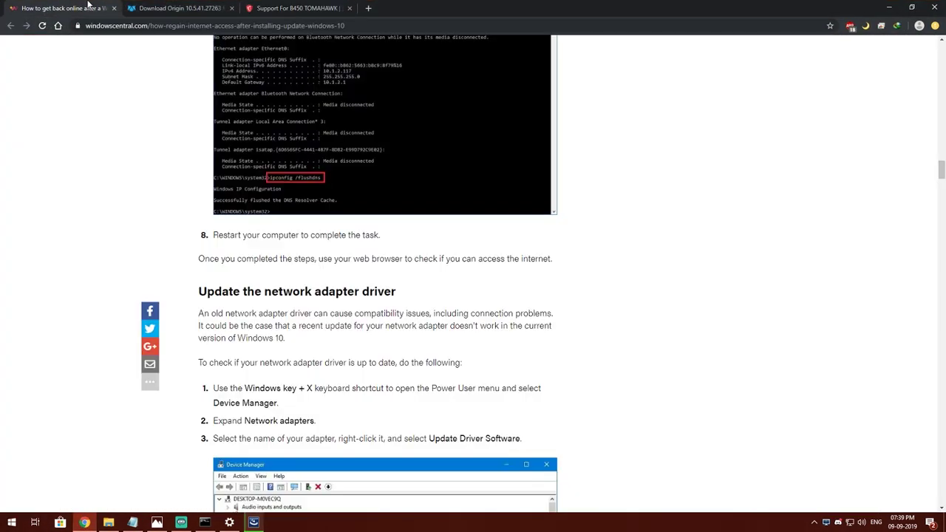
left_click(133, 523)
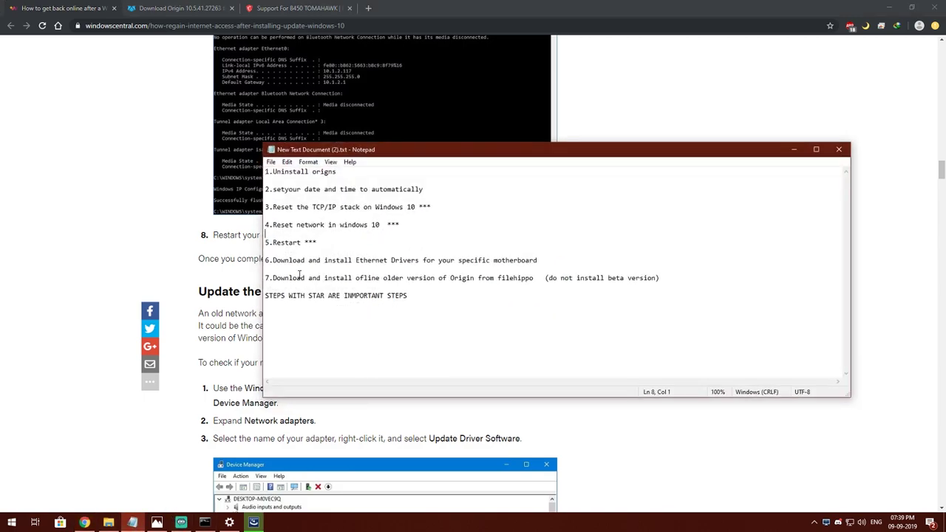
left_click_drag(355, 280, 535, 279)
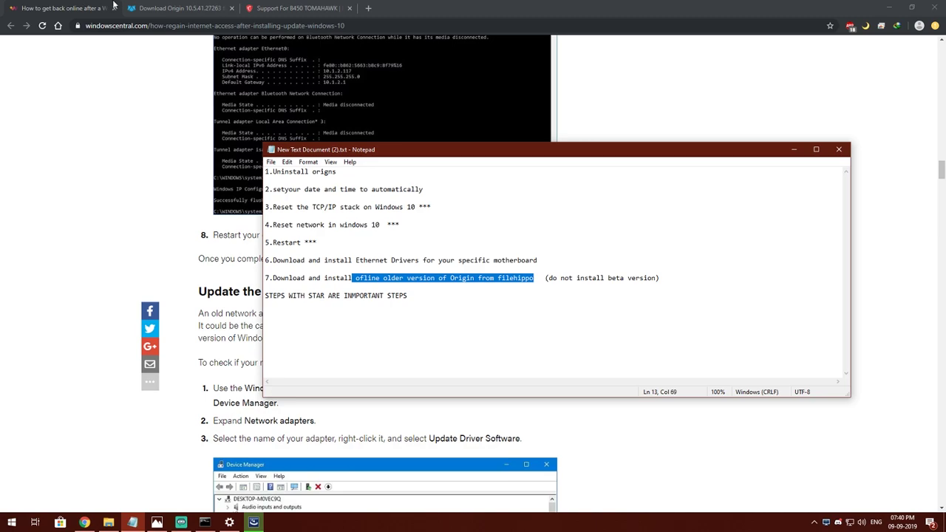
Download the latest Origin from FileHippo and run OriginSetup.exe from the desktop.
left_click(133, 9)
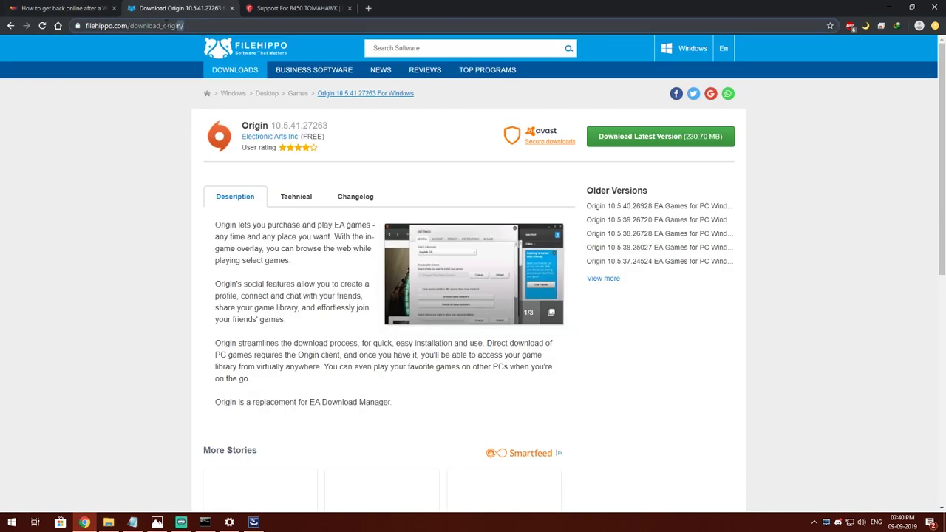
left_click(700, 147)
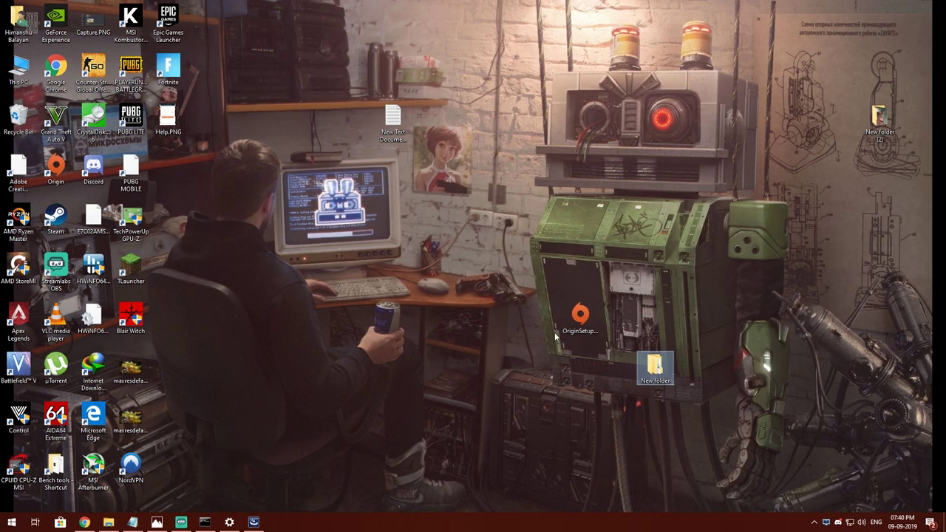
left_click(571, 322)
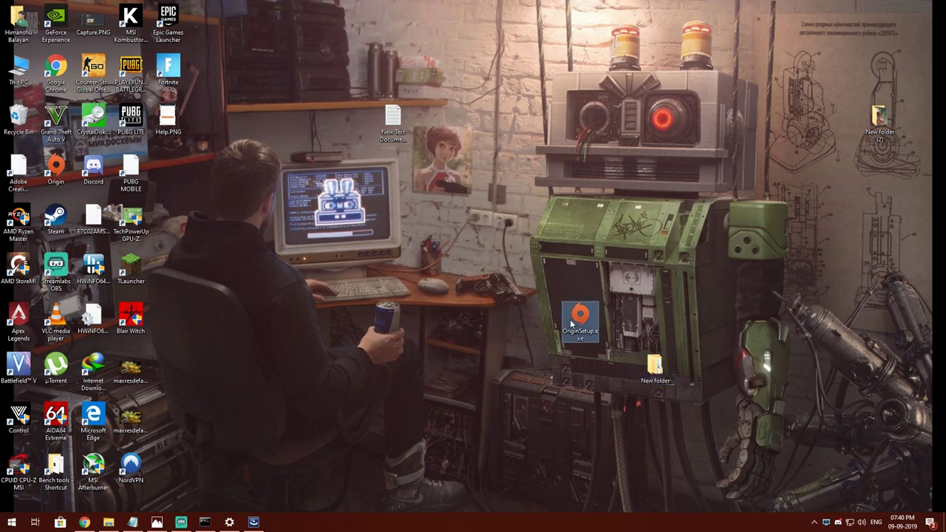
right_click(589, 330)
left_click_drag(589, 330, 503, 174)
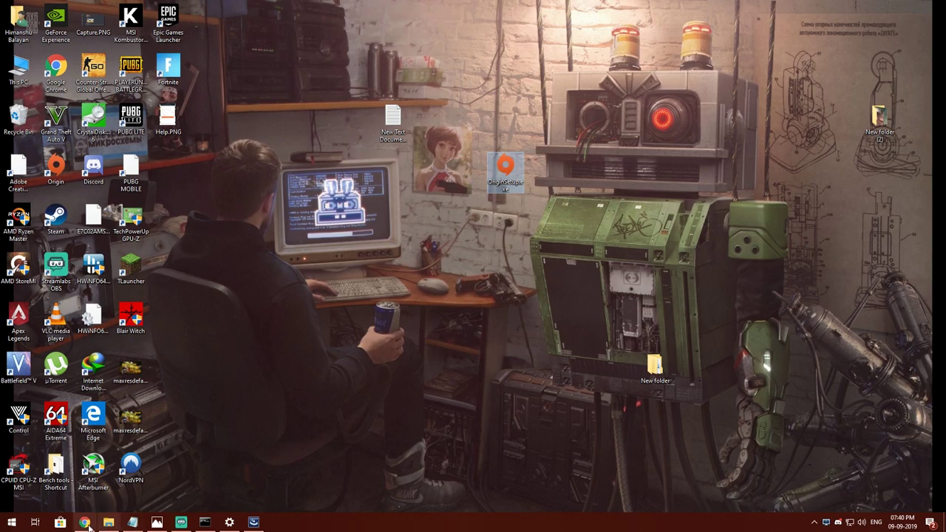
left_click_drag(59, 171, 187, 177)
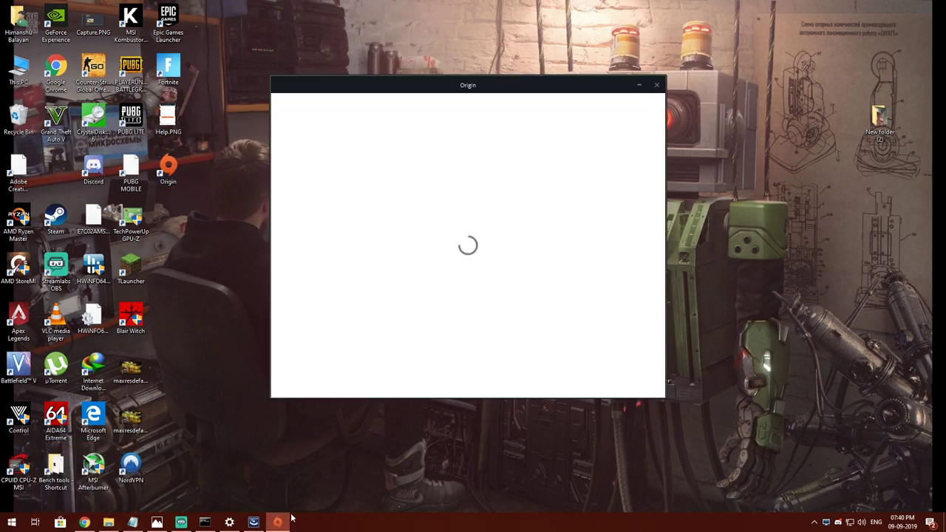
Try closing the Origin installer and bring the Notepad step list to the front.
left_click(658, 86)
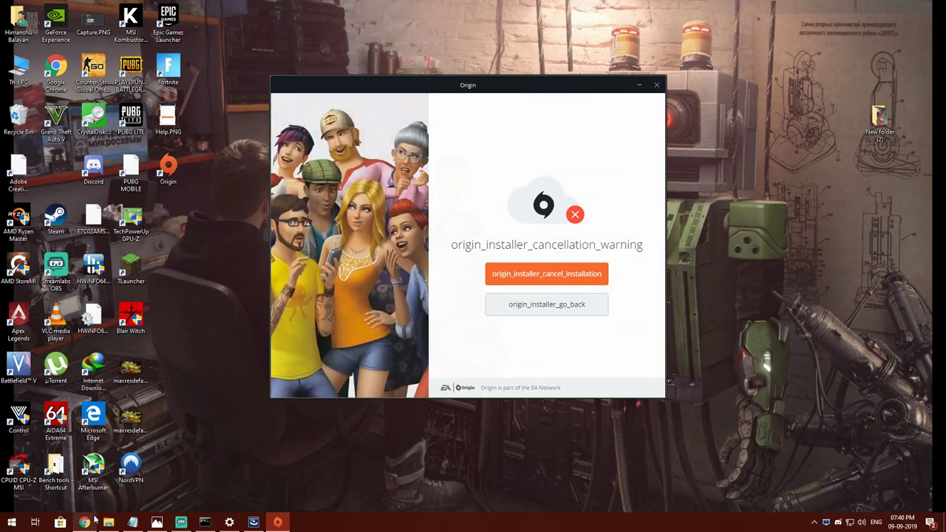
left_click(86, 522)
left_click(132, 522)
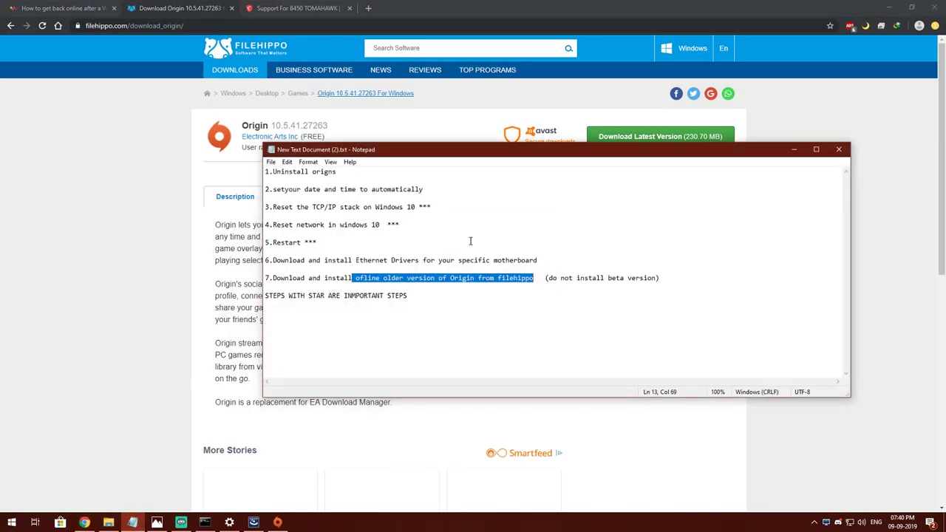
left_click(510, 280)
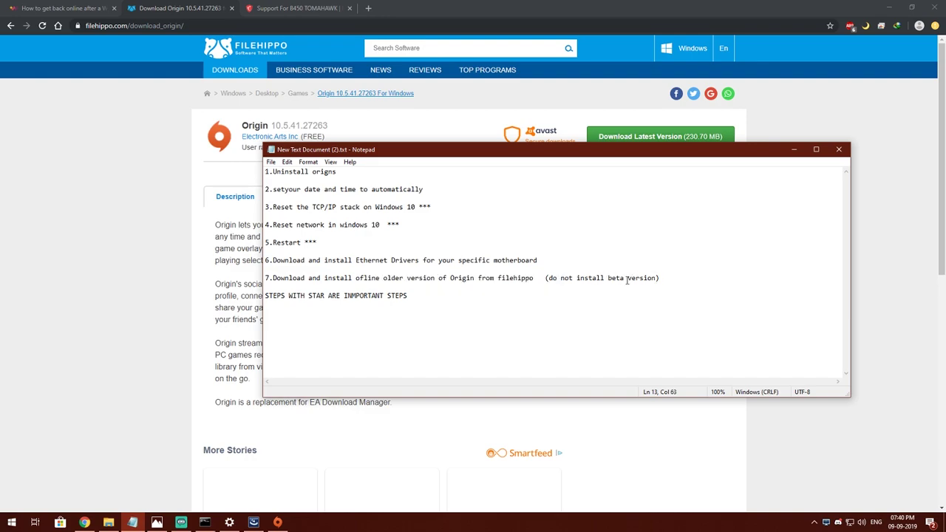
Minimize Notepad and the browser, then launch the Origin client from its desktop shortcut.
left_click(794, 149)
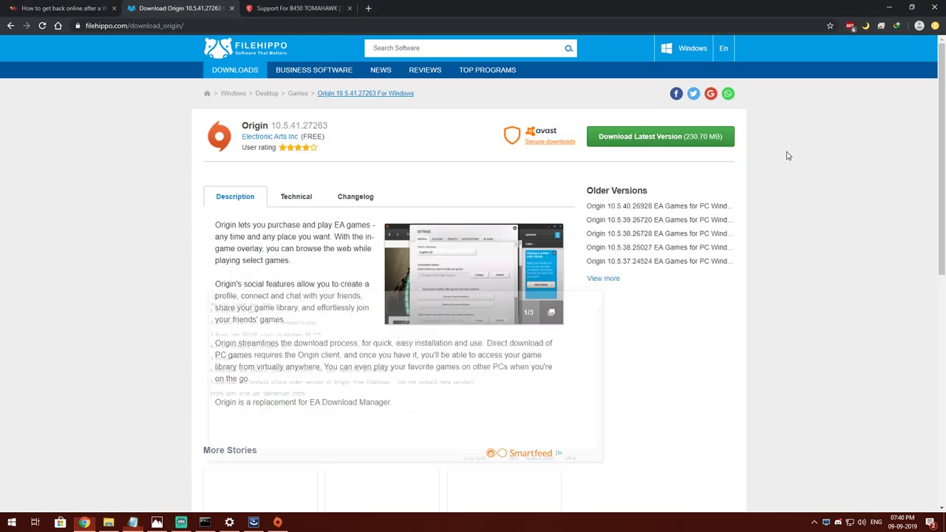
left_click(889, 7)
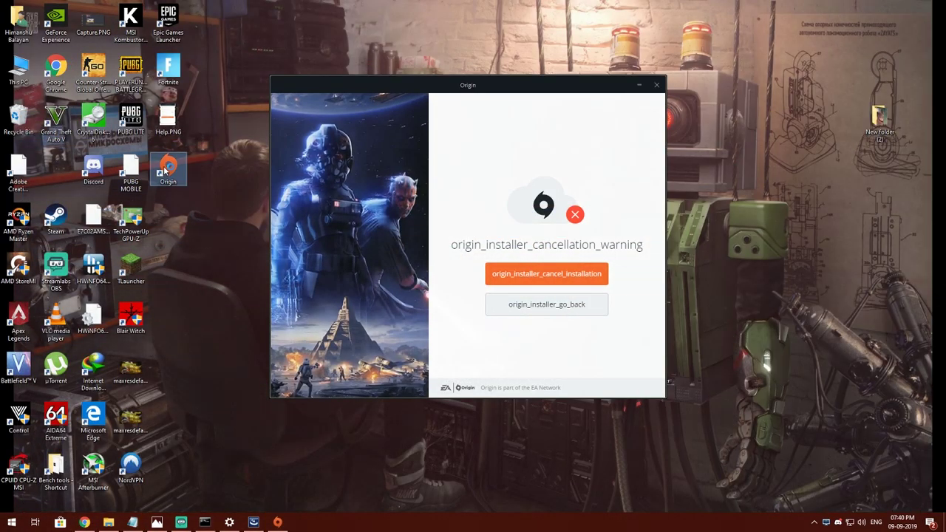
double_click(168, 169)
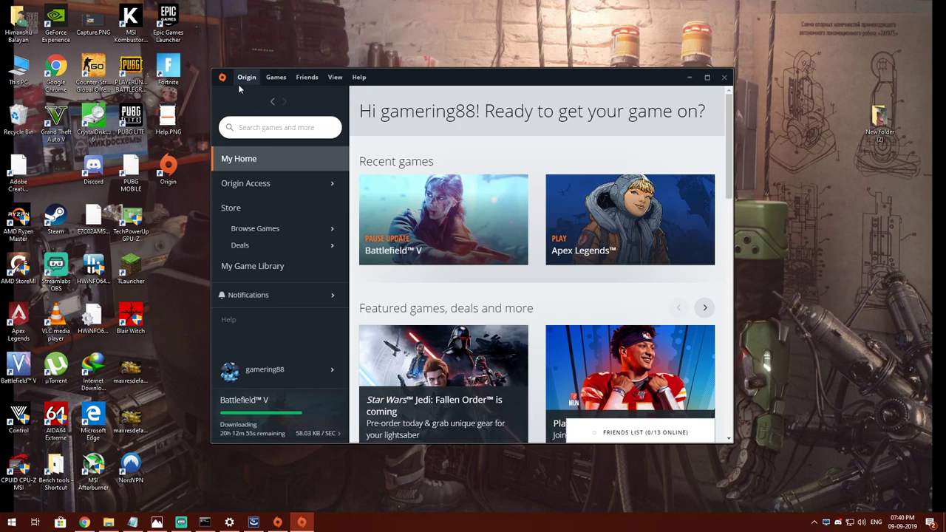
Pause the Battlefield V download at 68%, close Origin, and return to Notepad's fix list.
mouse_move(251, 417)
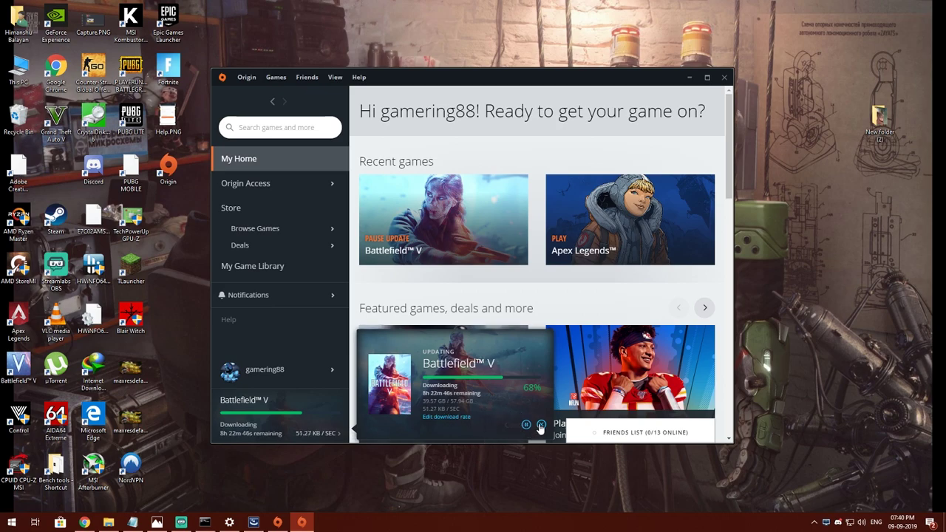
left_click(525, 424)
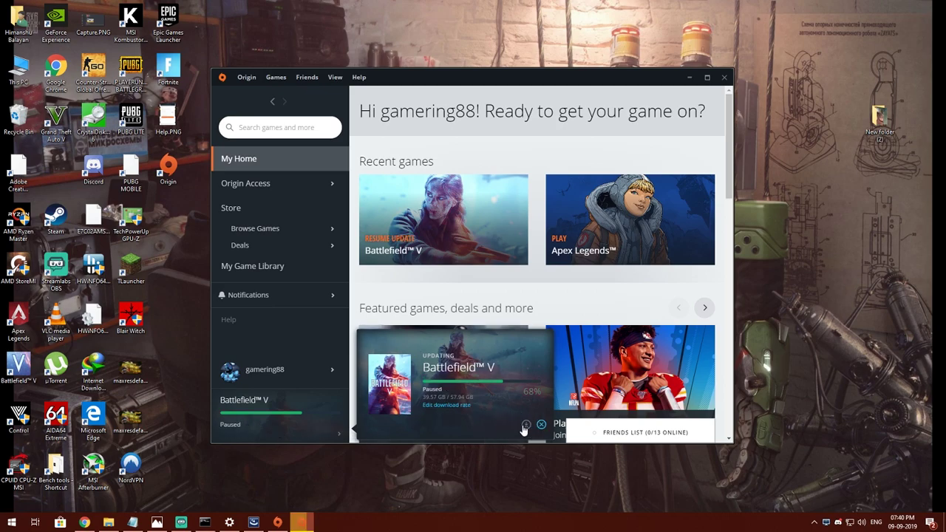
left_click(724, 77)
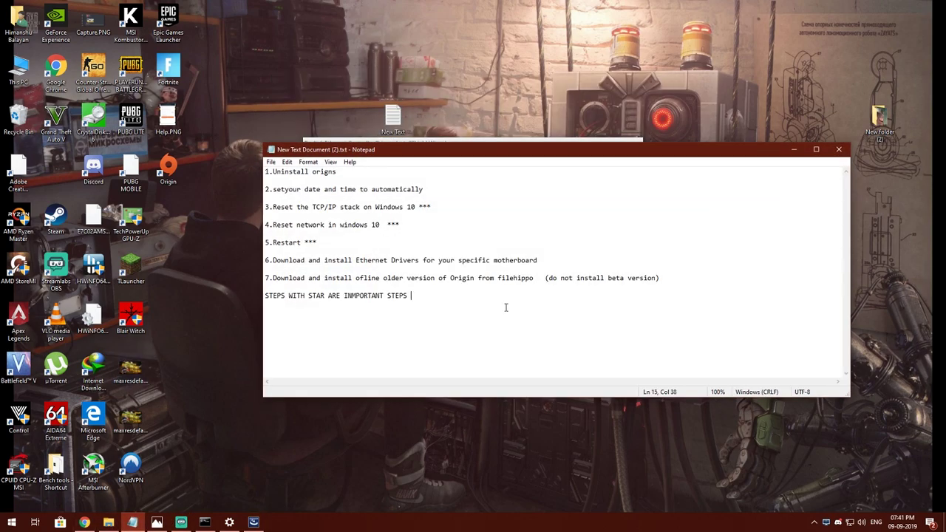
left_click_drag(506, 307, 265, 171)
left_click(471, 326)
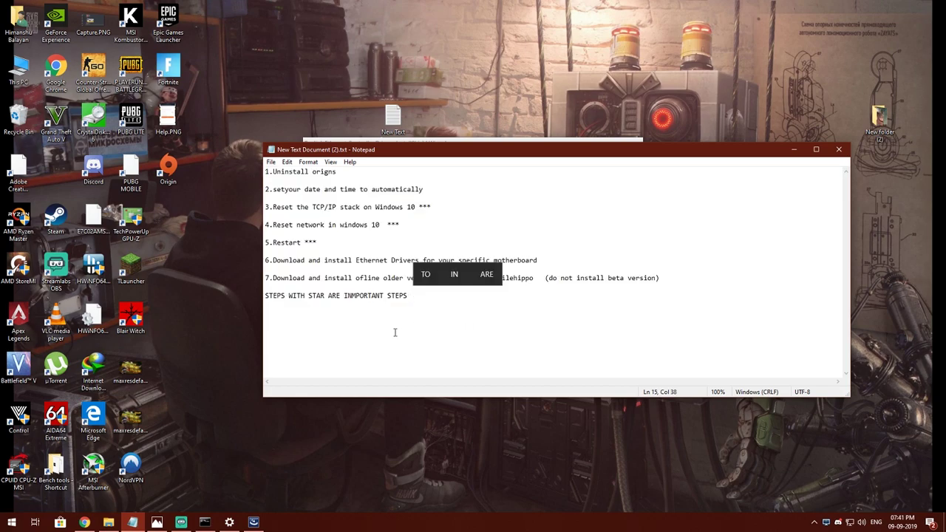